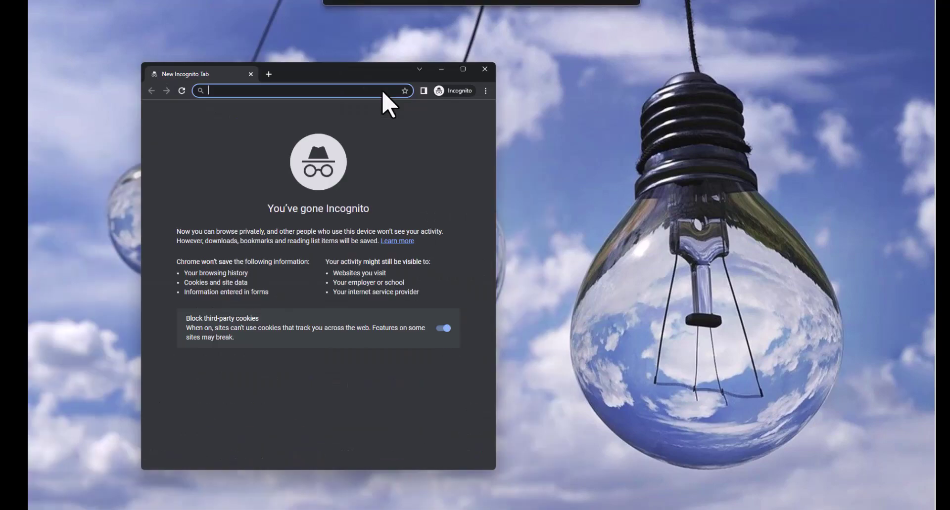
# Step: Maximize the incognito window and load office.com/login
pyautogui.click(464, 70)
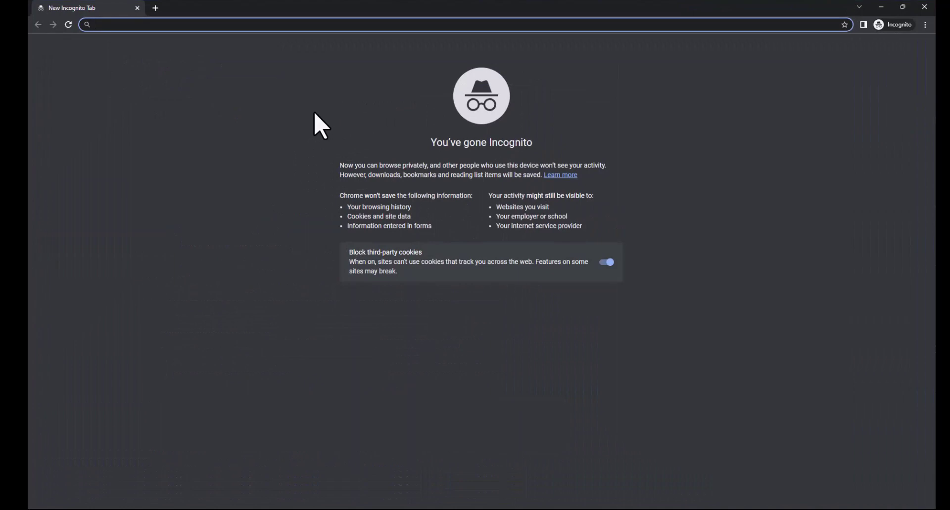
pyautogui.write('offic')
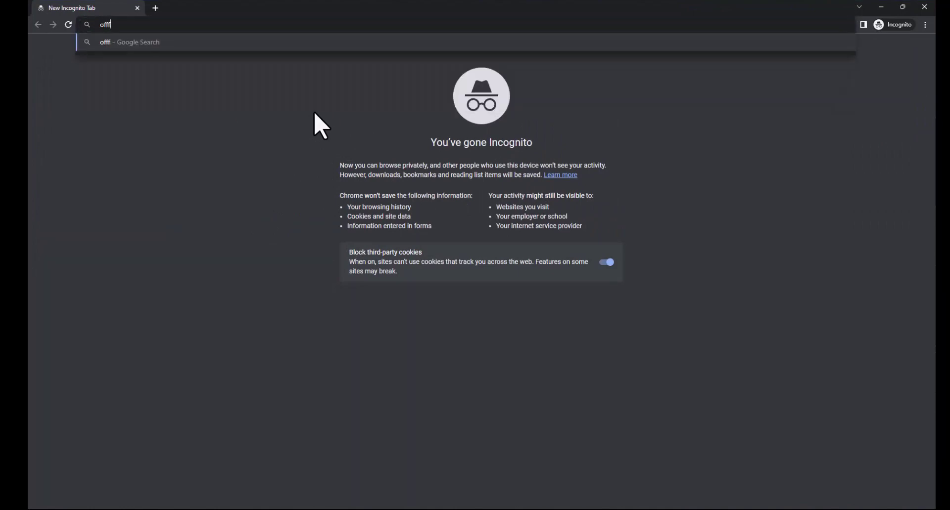
pyautogui.write('e.com/')
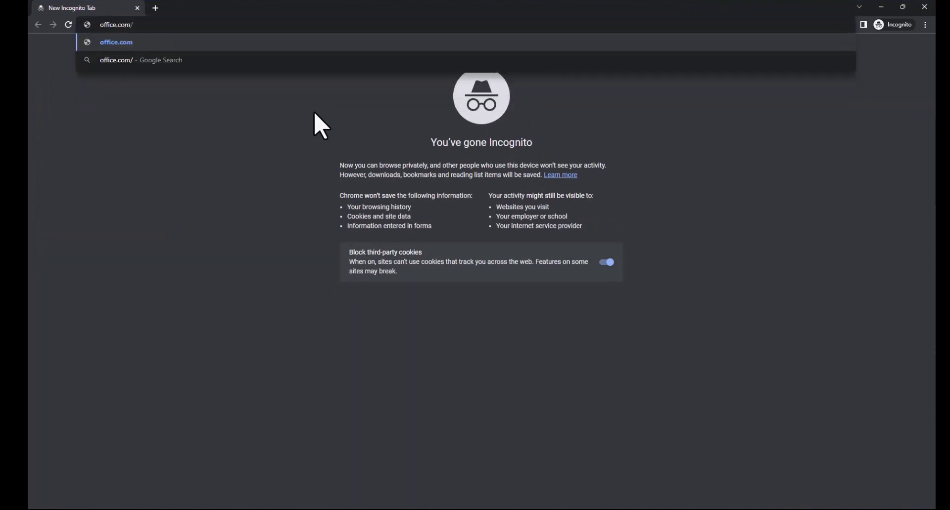
pyautogui.write('login')
pyautogui.press('Return')
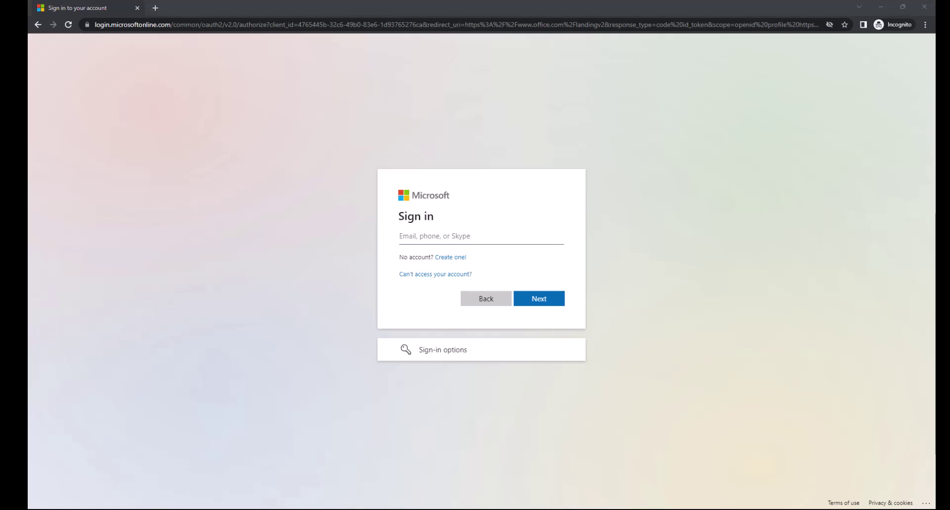
# Step: Enter the account e-mail, continue, and paste the password into the Password field
pyautogui.click(431, 236)
pyautogui.hotkey('ctrl', 'v')
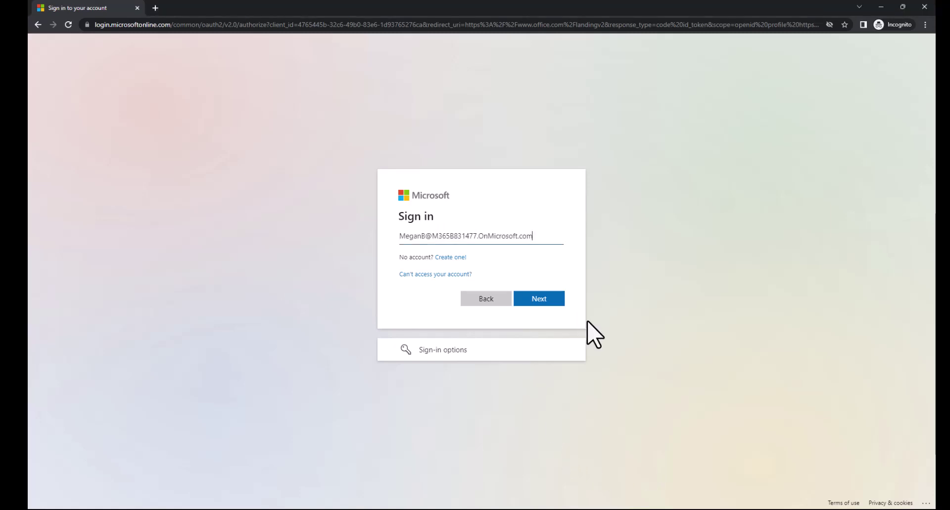
pyautogui.click(548, 304)
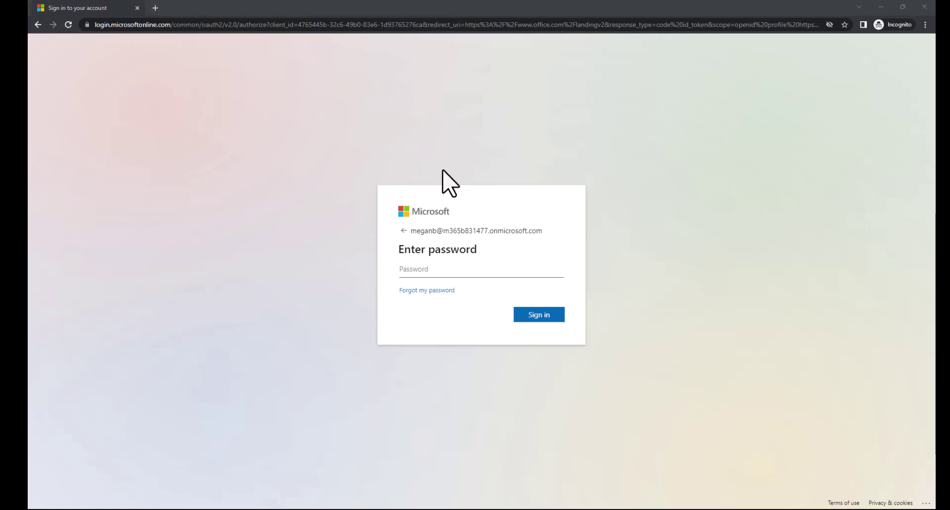
pyautogui.click(426, 271)
pyautogui.hotkey('ctrl', 'v')
# Step: Submit the password to sign in to Microsoft 365
pyautogui.click(561, 319)
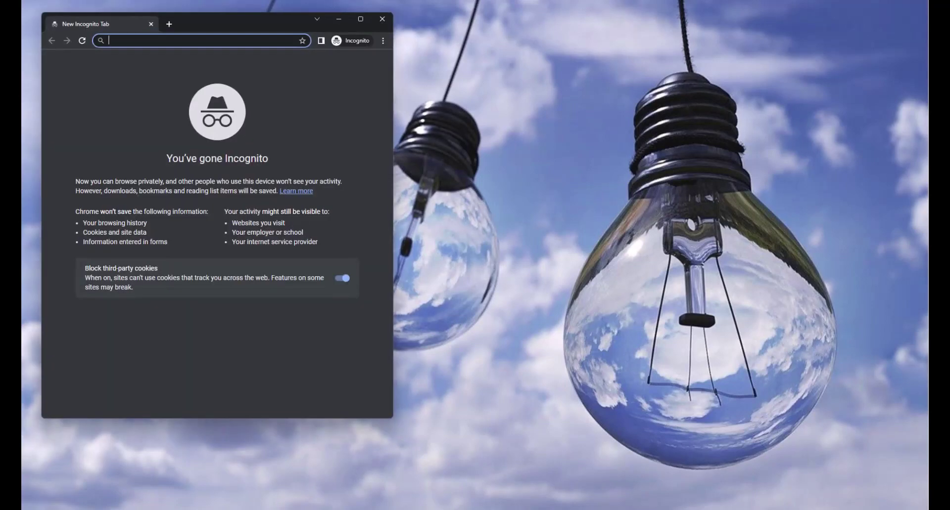
# Step: Load office.com/signin in a maximized window and submit the account e-mail
pyautogui.click(360, 19)
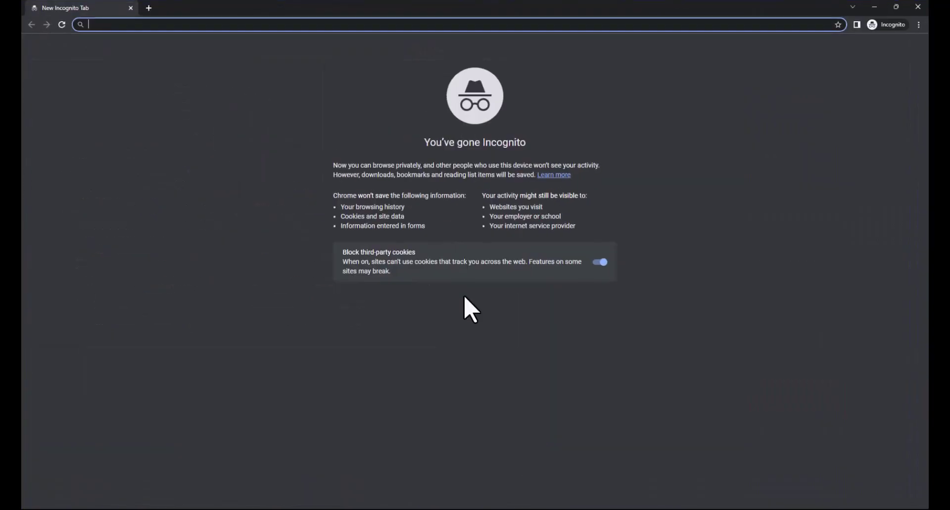
pyautogui.write('of')
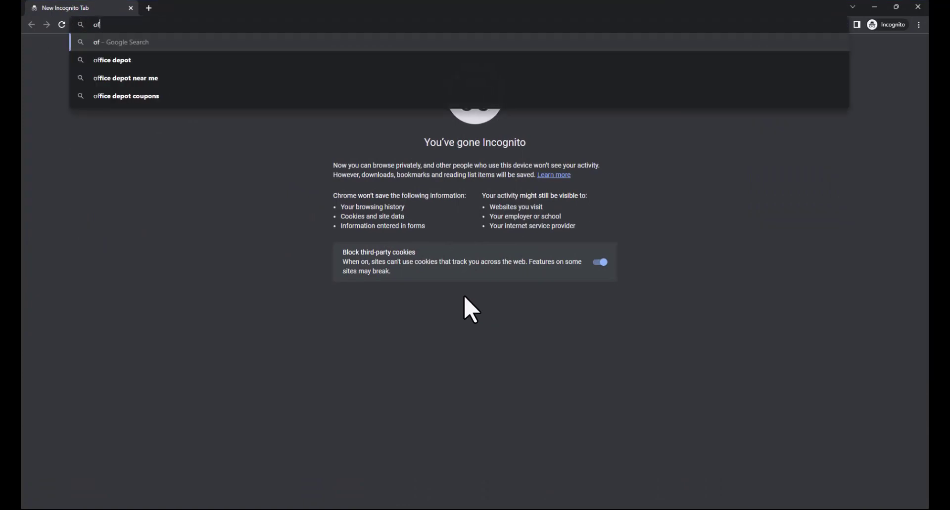
pyautogui.write('fice.com/signin')
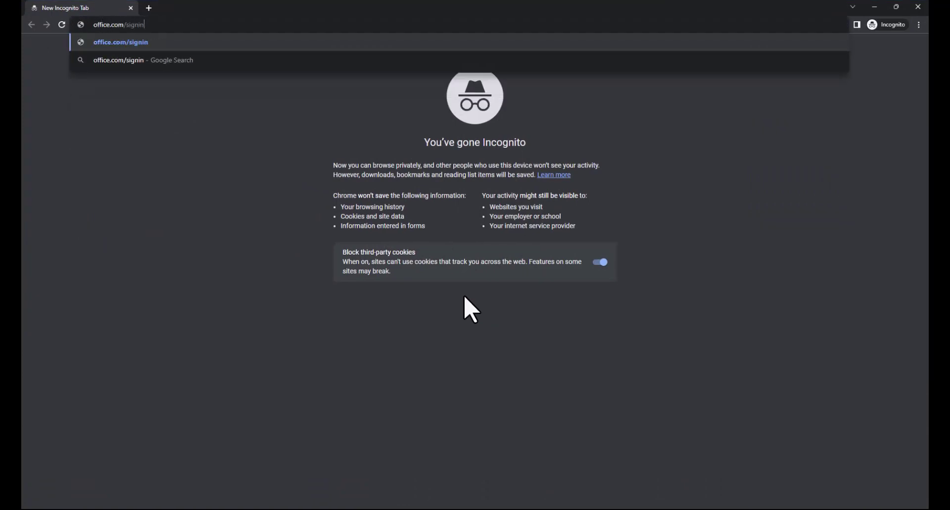
pyautogui.press('Return')
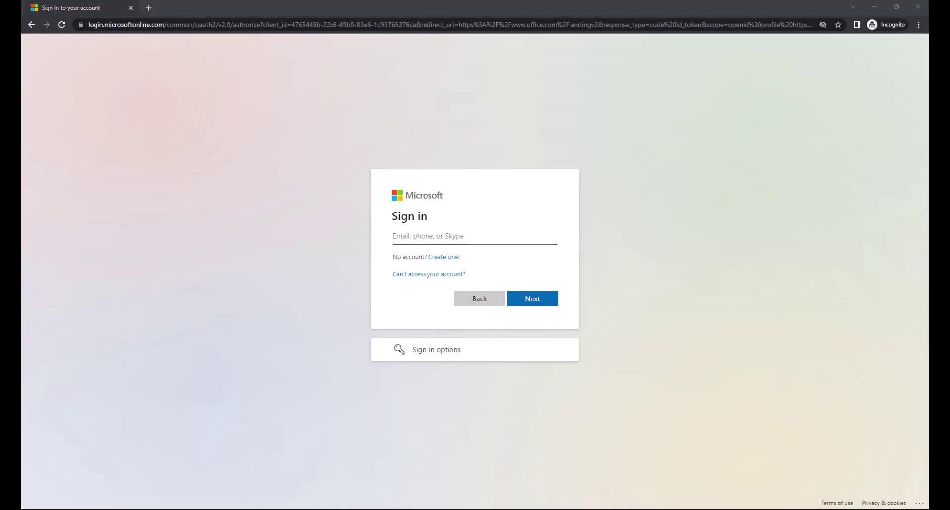
pyautogui.click(439, 237)
pyautogui.hotkey('ctrl', 'v')
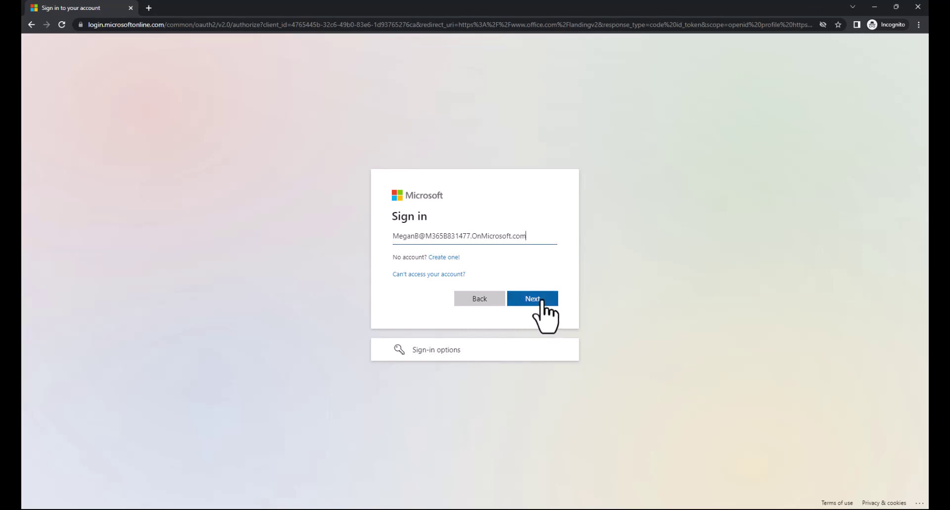
pyautogui.click(542, 301)
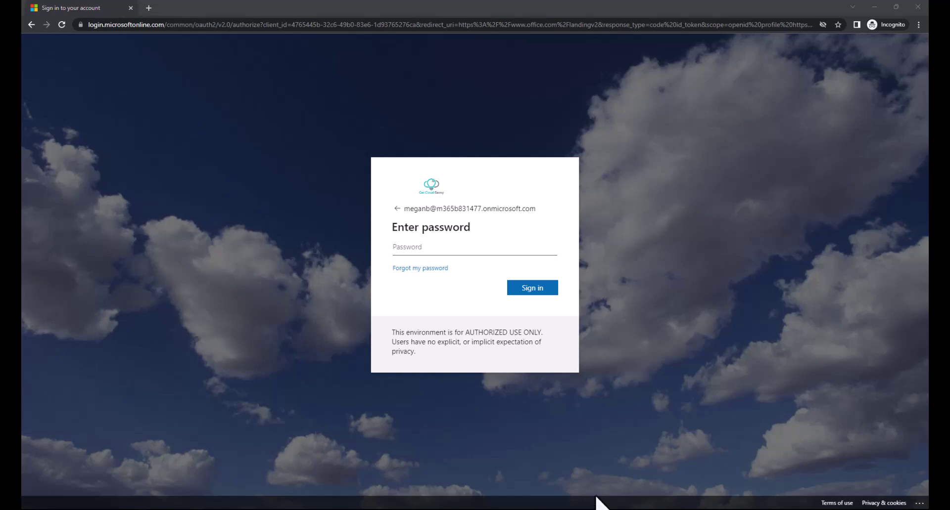
# Step: Paste the account password on the branded page and sign in
pyautogui.click(420, 248)
pyautogui.hotkey('ctrl', 'v')
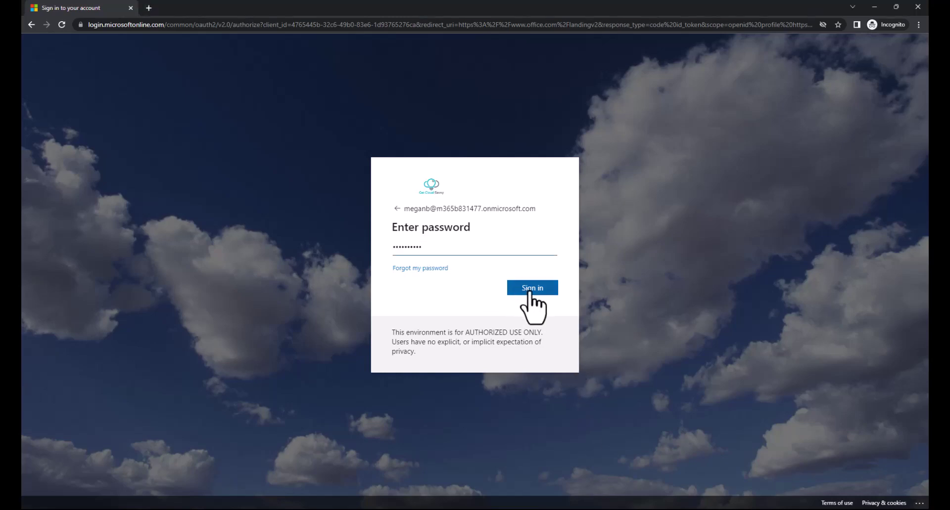
pyautogui.click(518, 289)
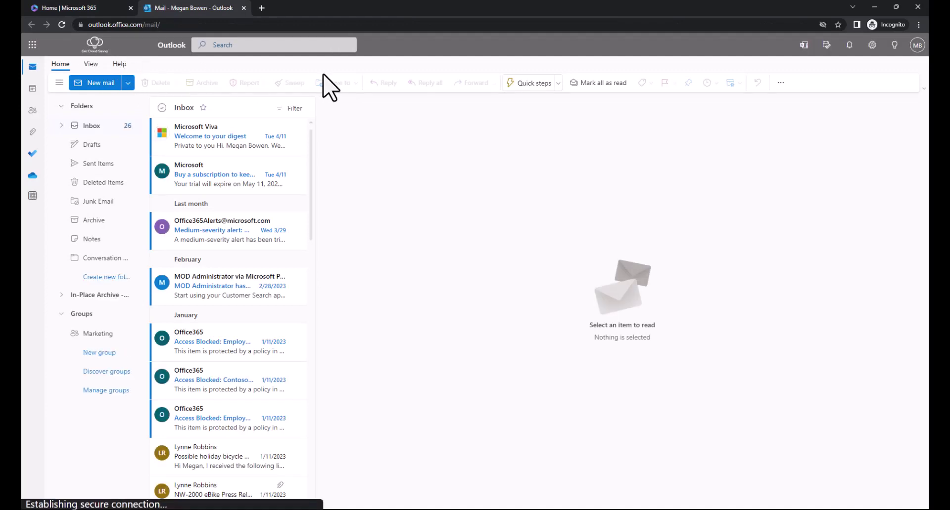
# Step: Sign the user out of Outlook from the account avatar menu
pyautogui.click(916, 52)
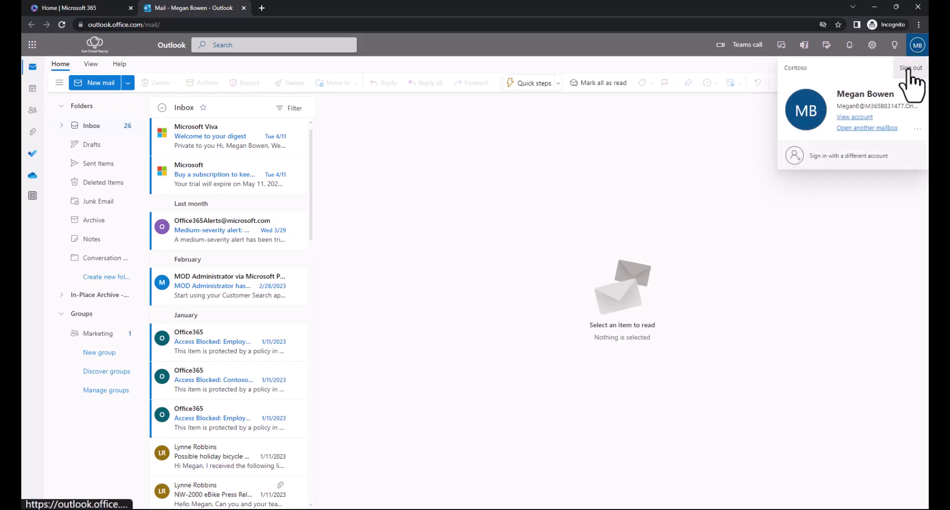
pyautogui.click(908, 71)
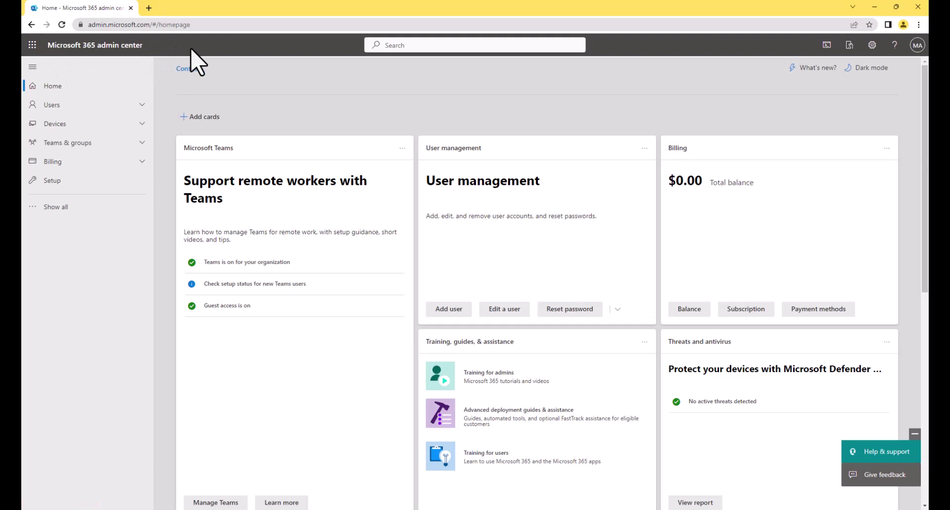
# Step: Go to Settings > Org settings > Organization profile > Custom themes and edit the Default theme
pyautogui.click(55, 210)
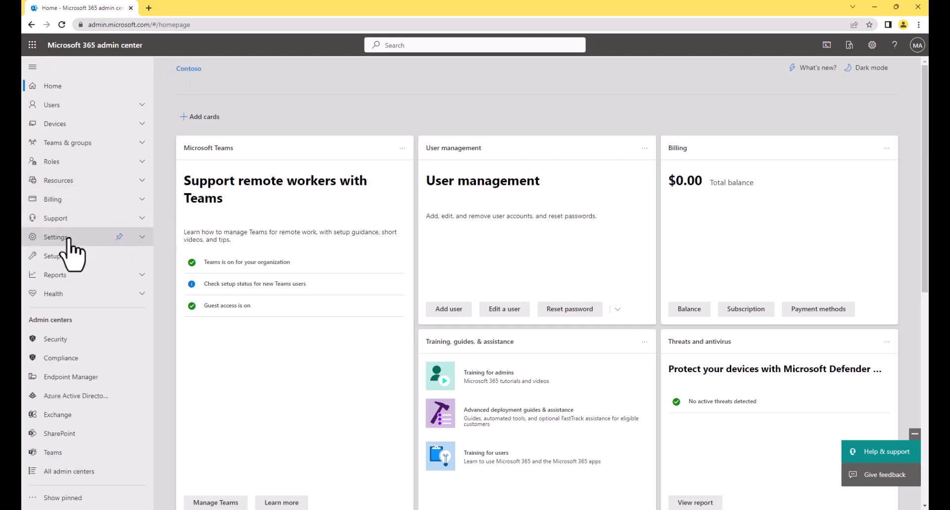
pyautogui.click(69, 238)
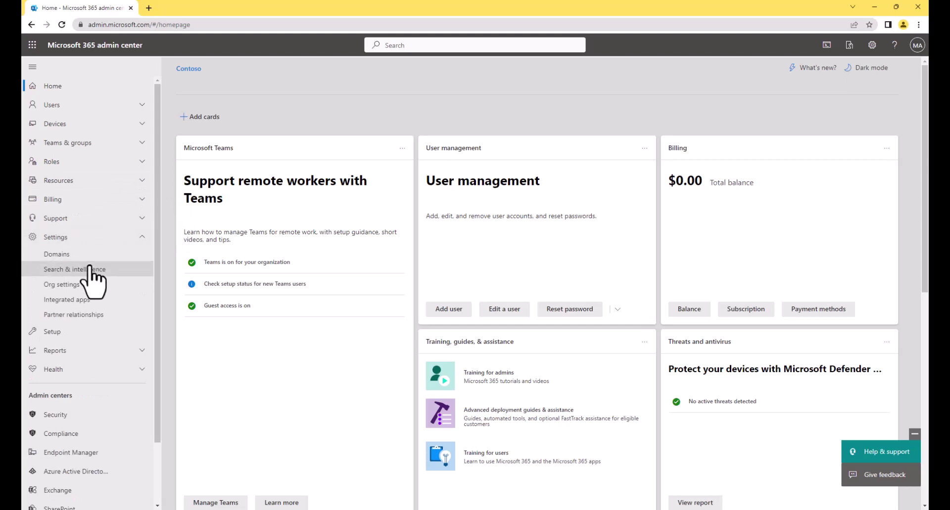
pyautogui.click(70, 289)
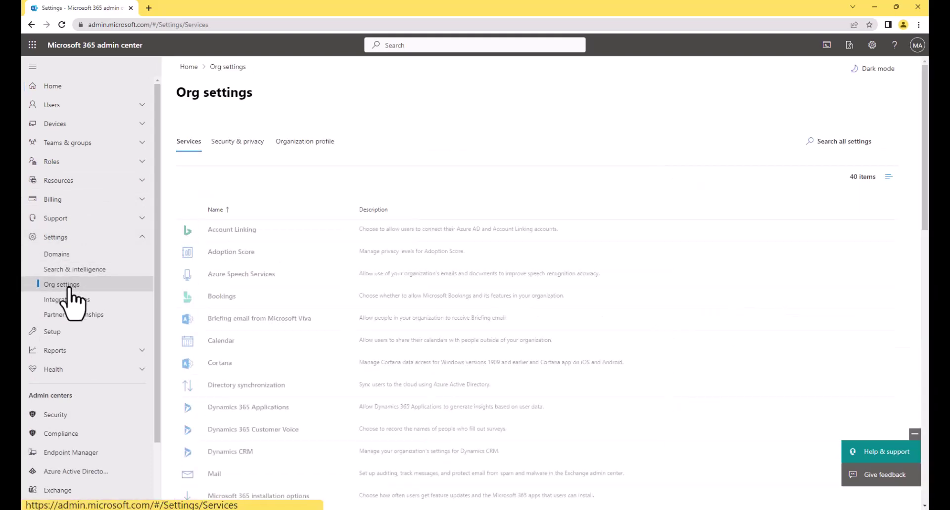
pyautogui.click(320, 150)
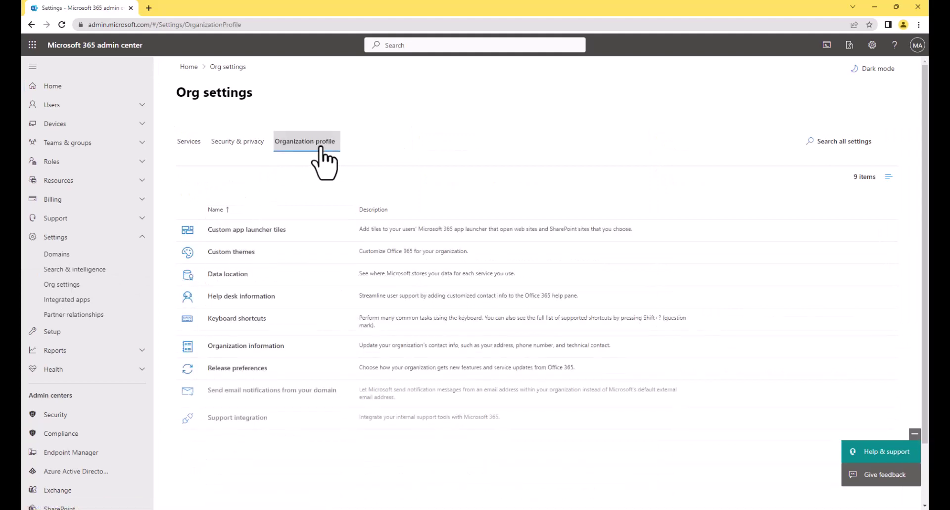
pyautogui.click(230, 256)
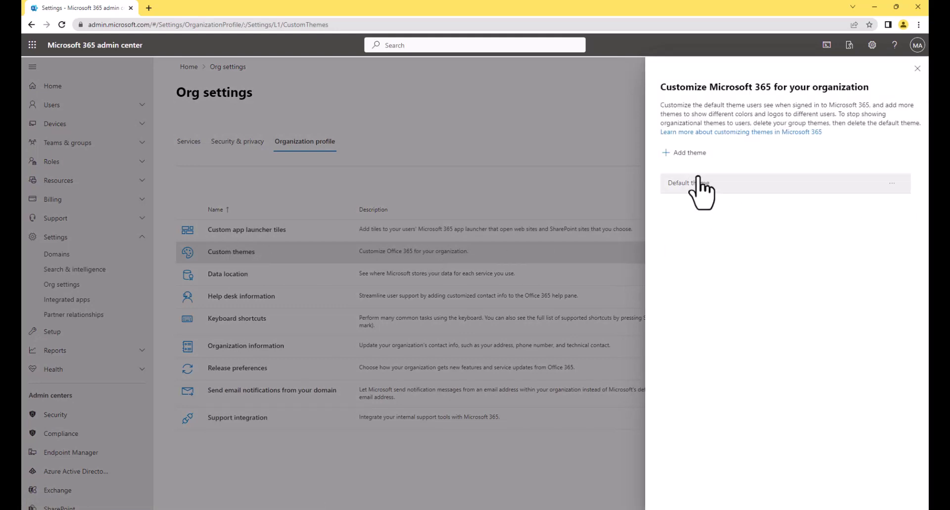
pyautogui.click(694, 182)
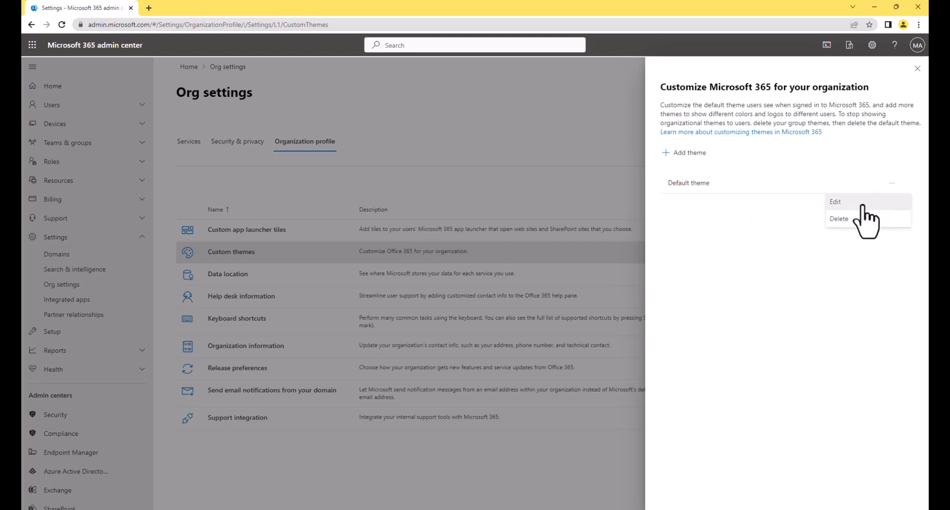
pyautogui.click(862, 204)
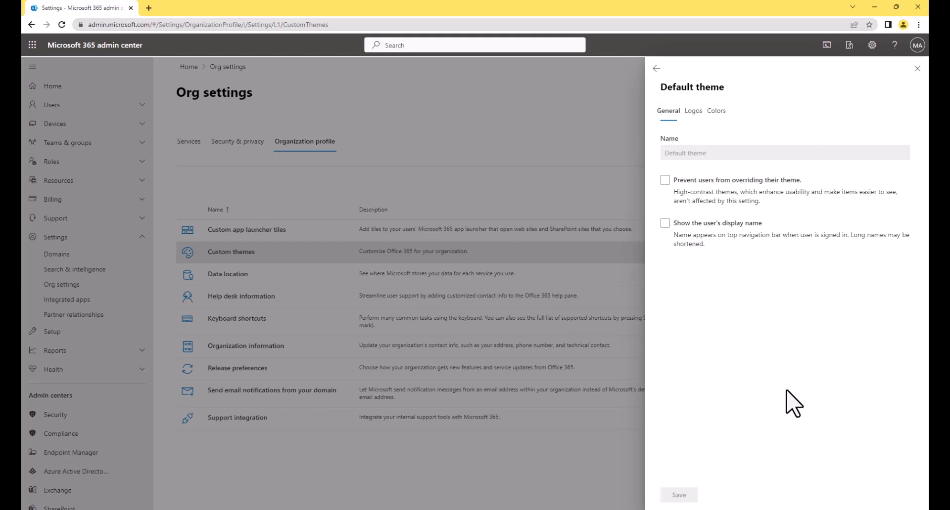
# Step: Open the theme's Logos settings and review the logo documentation
pyautogui.click(693, 112)
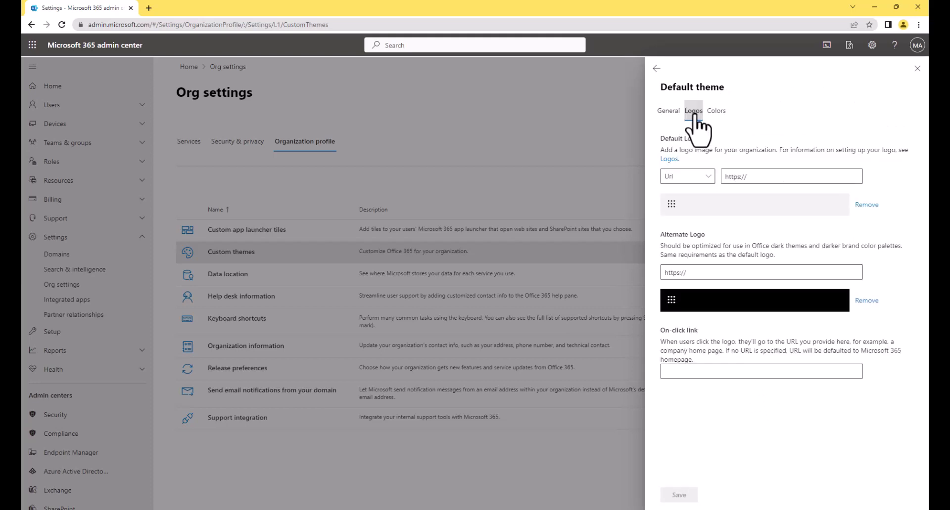
pyautogui.click(668, 159)
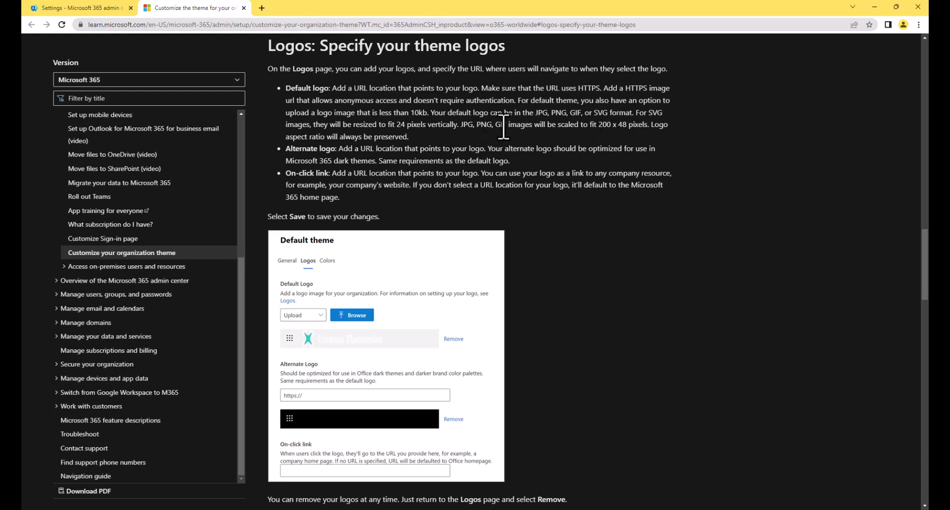
pyautogui.click(244, 8)
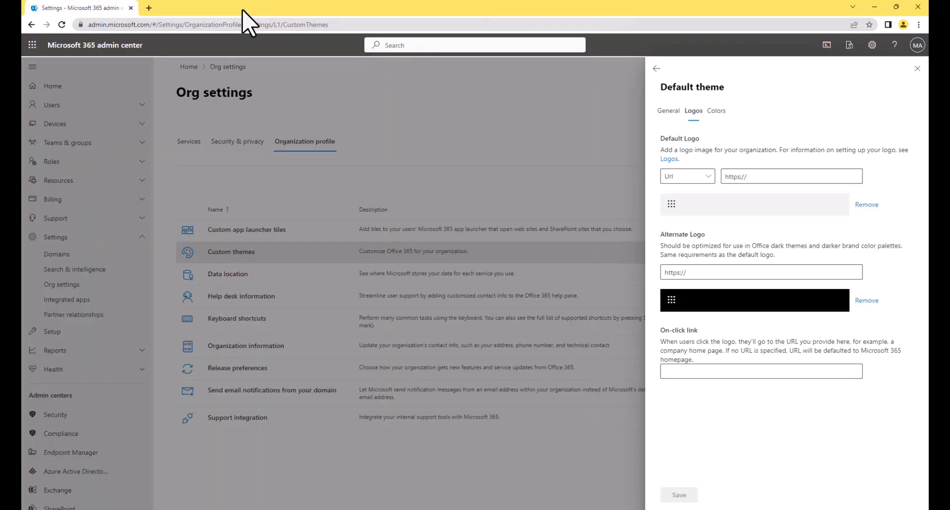
# Step: Upload GetCloudSavvy-WhiteTransparent-280x60 as the Default Logo
pyautogui.click(708, 180)
pyautogui.click(686, 210)
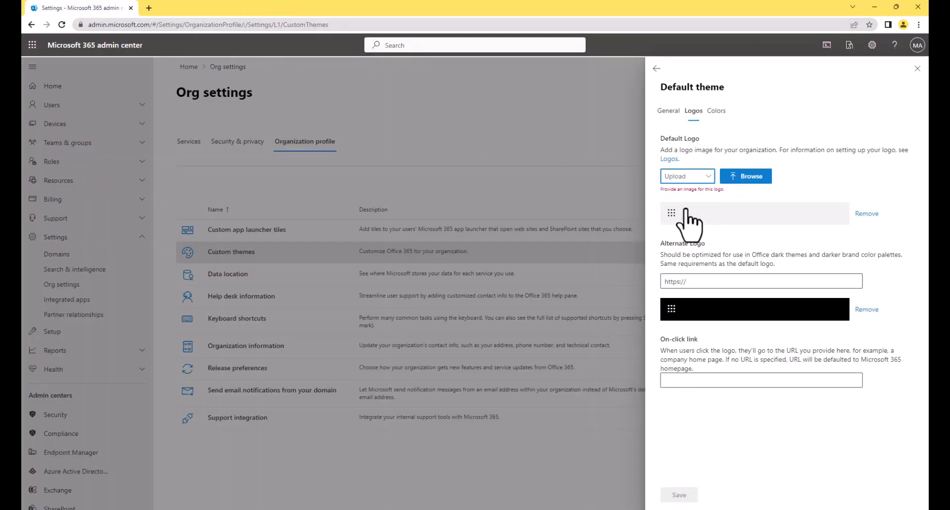
pyautogui.click(756, 181)
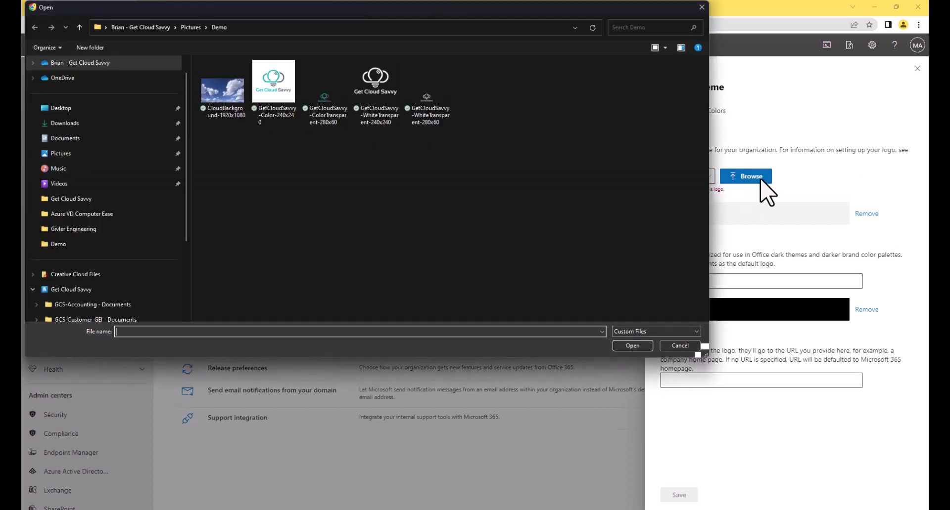
pyautogui.click(429, 119)
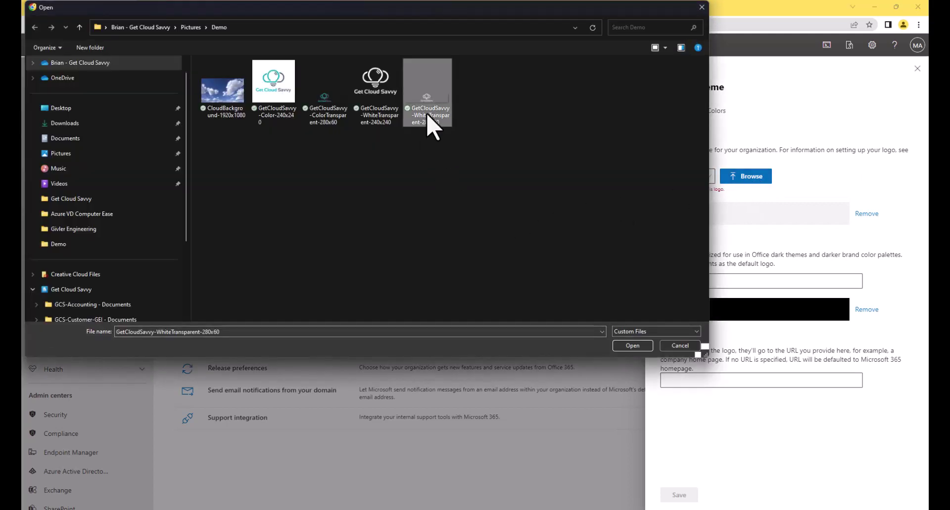
pyautogui.click(633, 346)
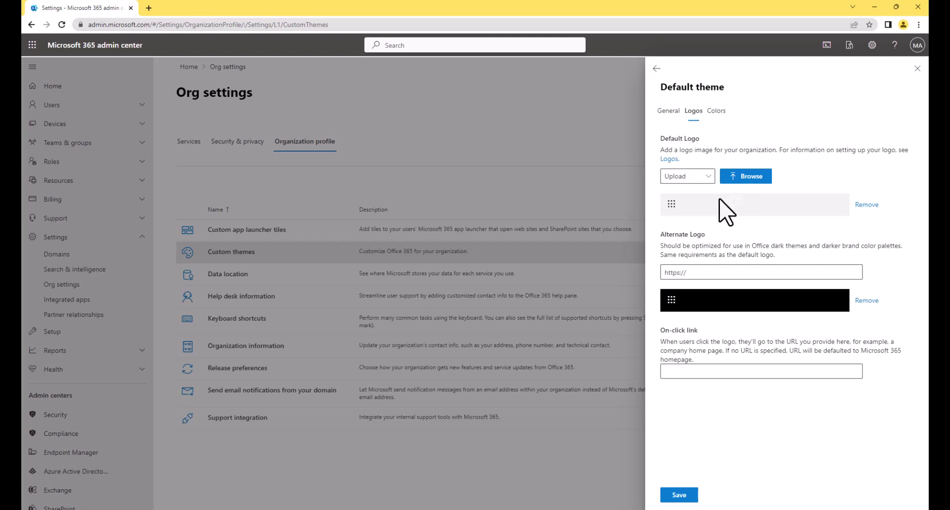
# Step: Save the new logo, then change the navigation bar colour to #696969 and save again
pyautogui.click(679, 496)
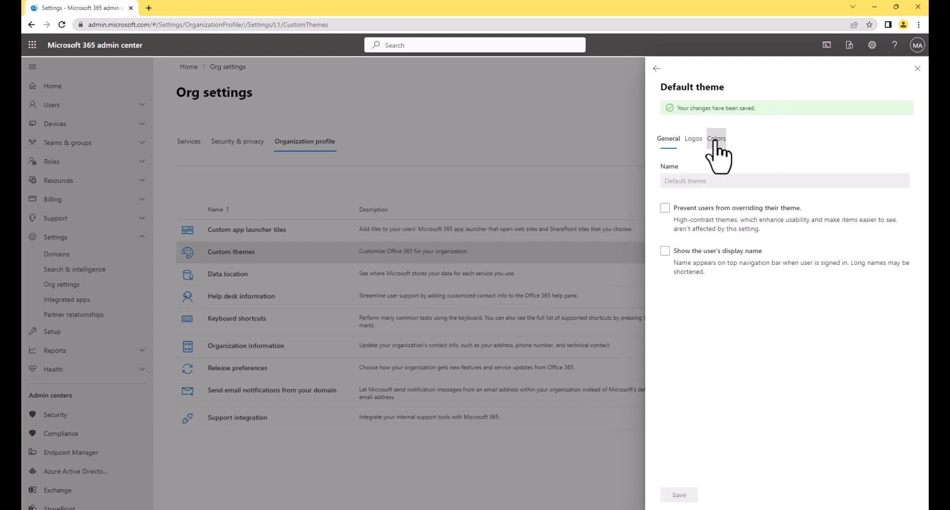
pyautogui.click(694, 140)
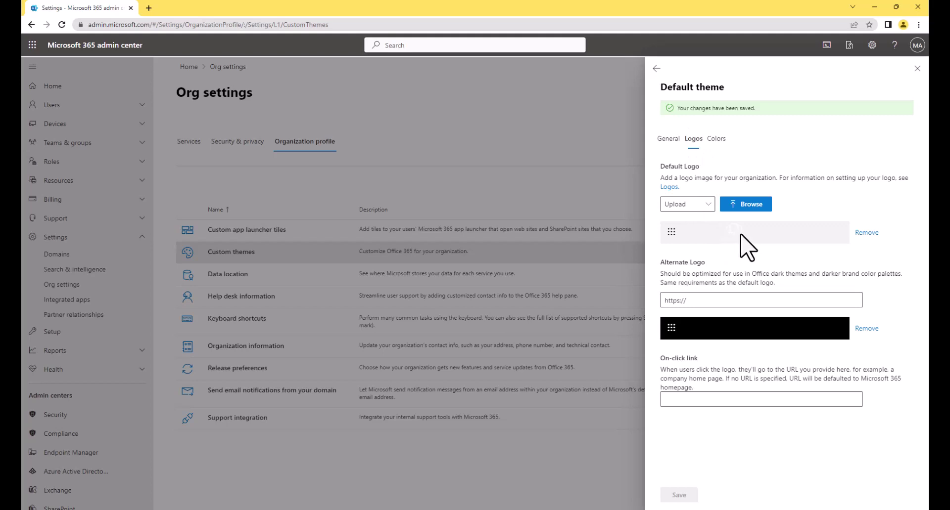
pyautogui.click(715, 144)
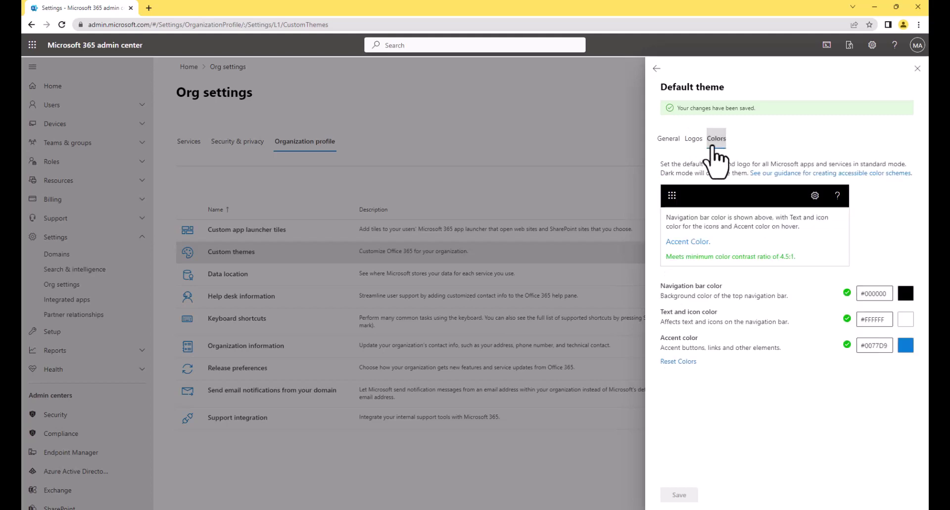
pyautogui.click(890, 293)
pyautogui.press('BackSpace')
pyautogui.press('BackSpace')
pyautogui.press('BackSpace')
pyautogui.press('BackSpace')
pyautogui.press('BackSpace')
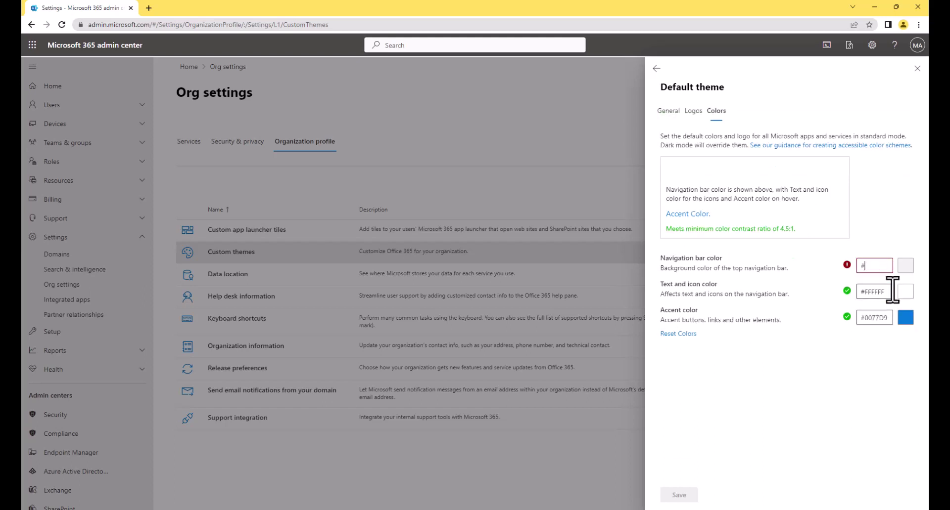
pyautogui.write('696969')
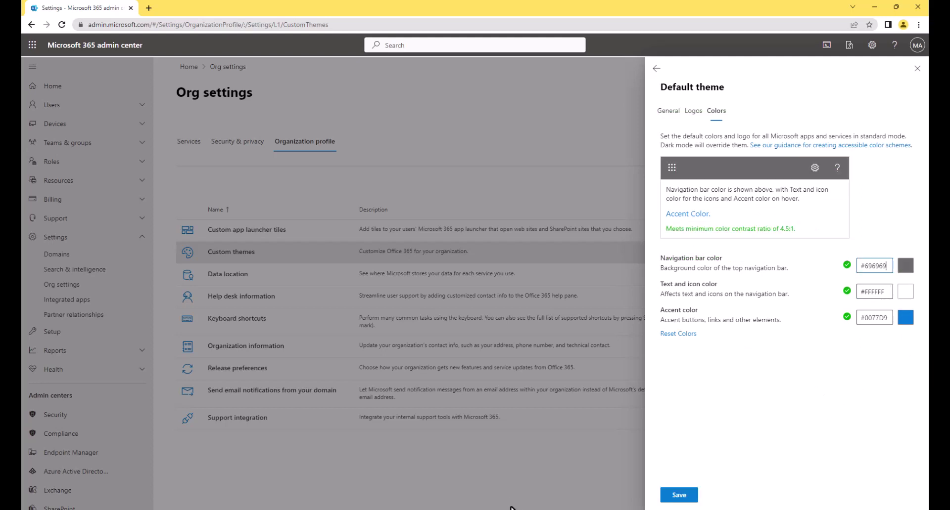
pyautogui.click(675, 496)
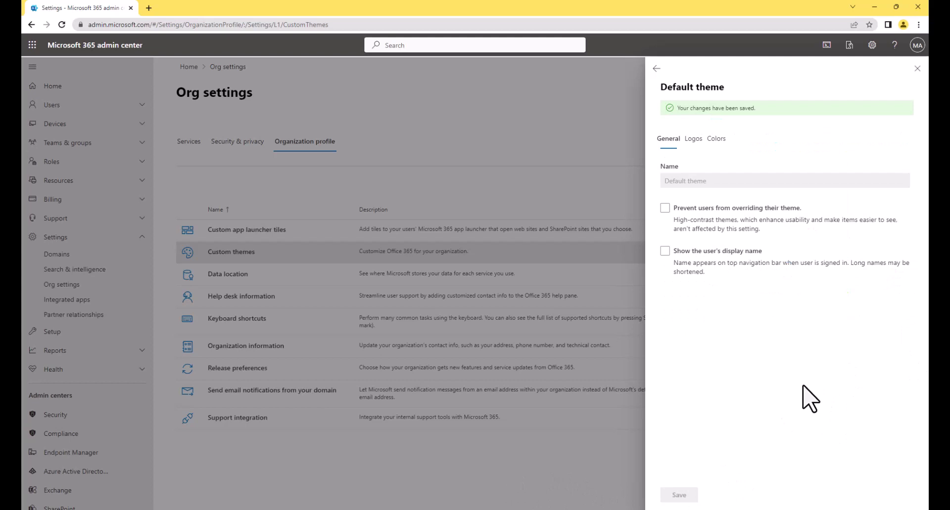
# Step: Check the saved default logo on the Logos tab and close the Default theme panel
pyautogui.click(691, 142)
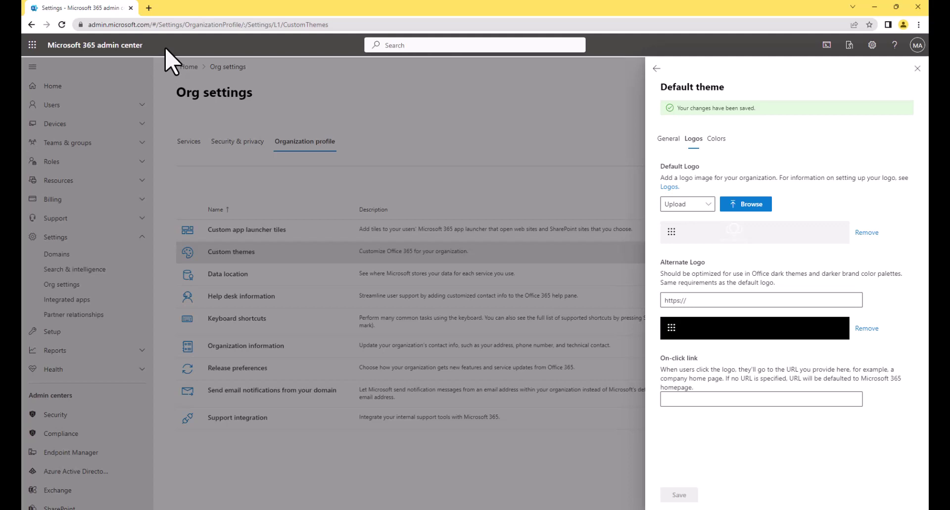
pyautogui.click(917, 68)
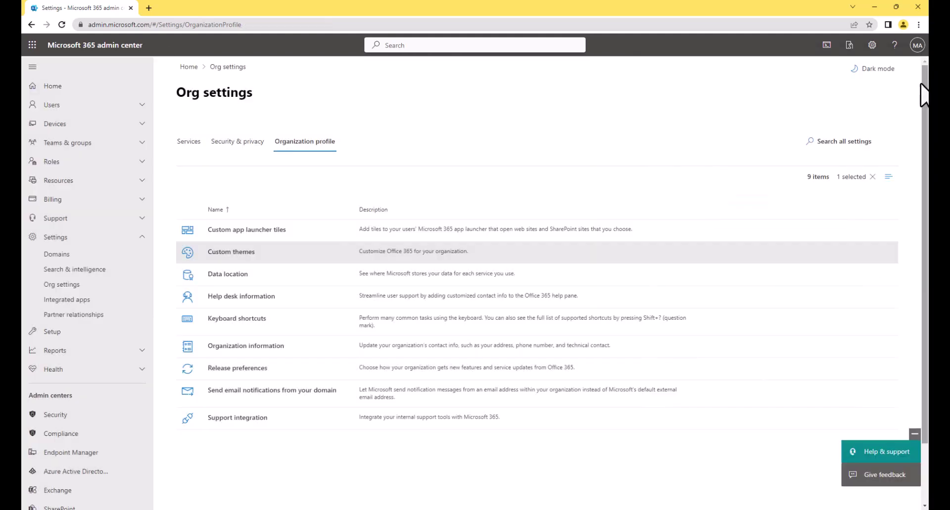
# Step: Open the Entra admin center and go to User experiences > Company branding
pyautogui.click(73, 476)
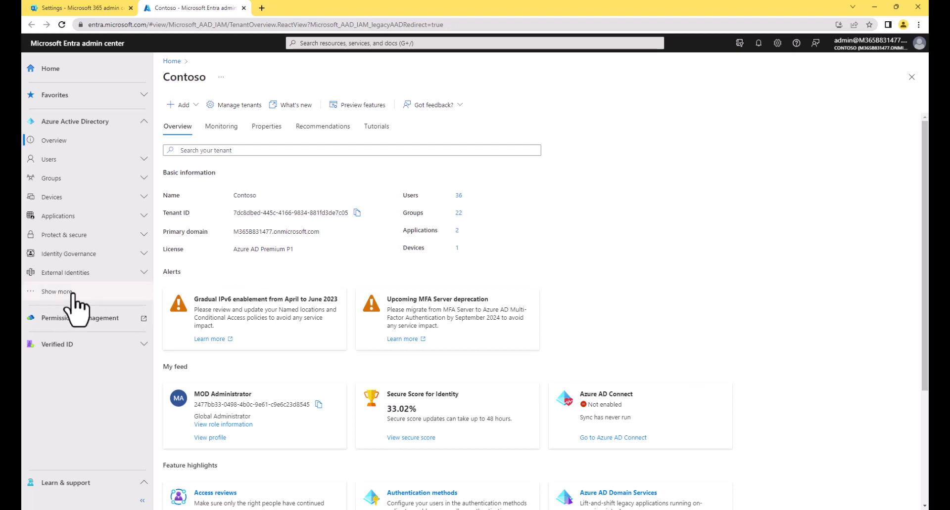
pyautogui.click(57, 294)
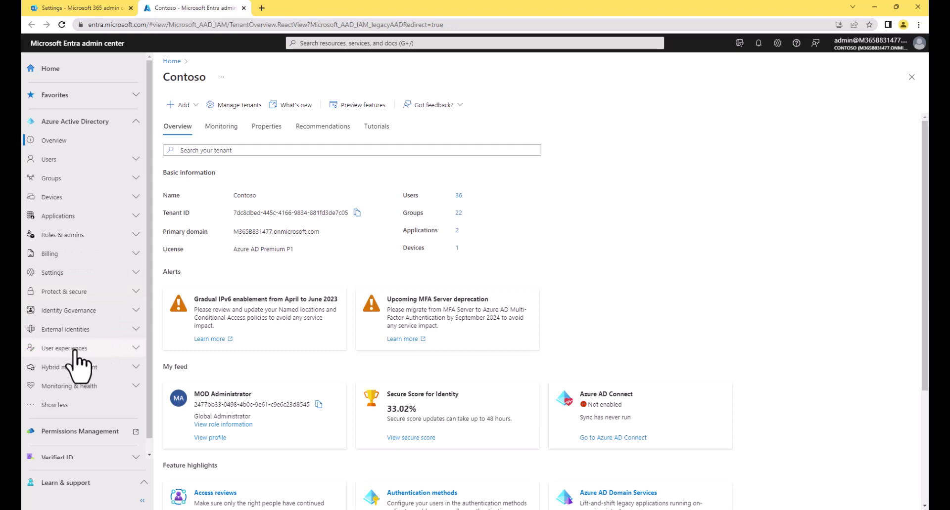
pyautogui.click(101, 350)
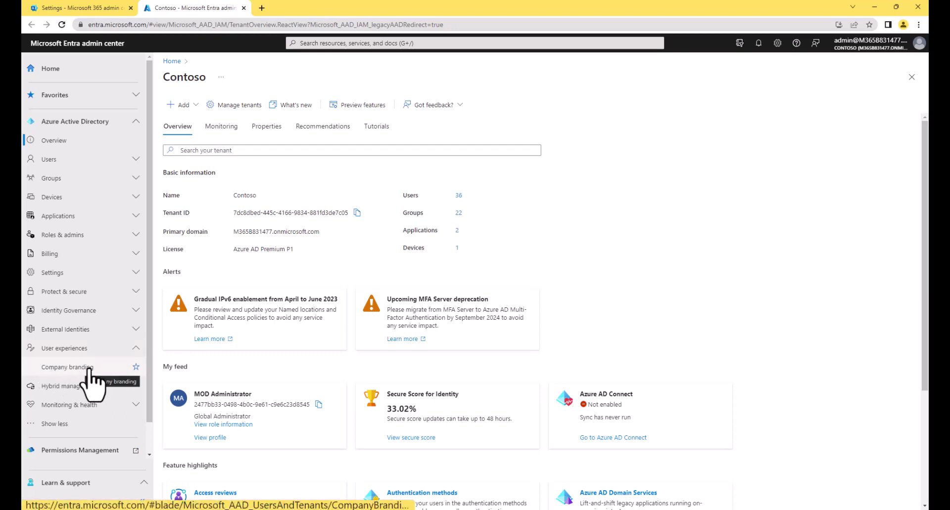
pyautogui.click(57, 368)
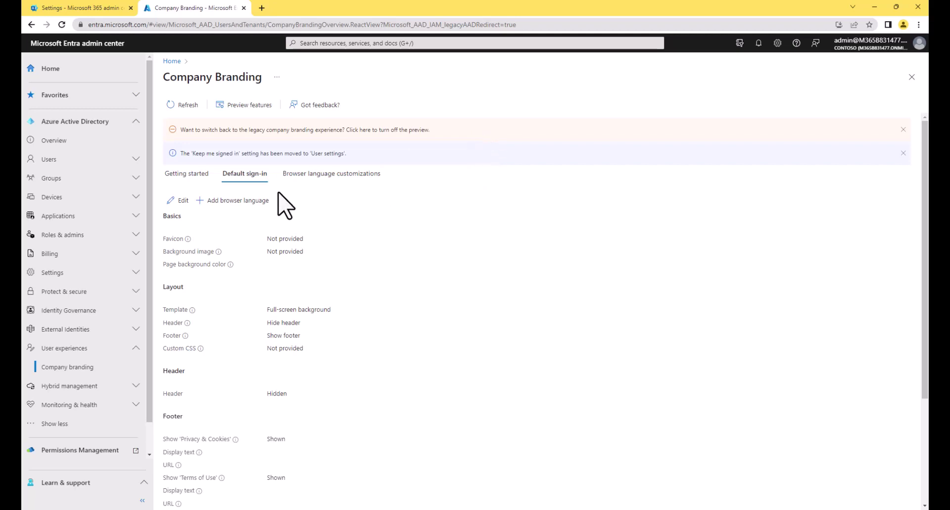
# Step: From the Getting started tab, open the Edit wizard for the Default sign-in experience
pyautogui.click(197, 176)
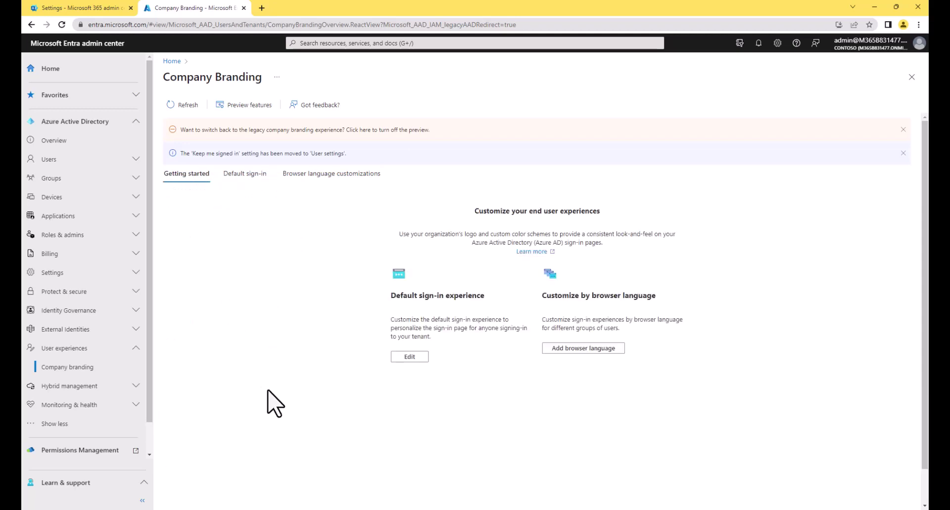
pyautogui.click(421, 358)
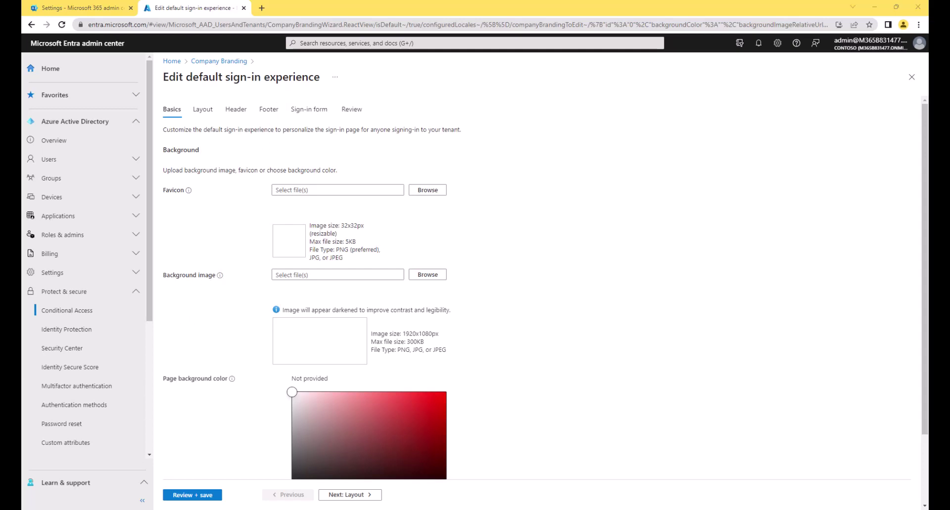
# Step: Maximize the Learn company-branding article, scroll to its sign-in elements diagram, then minimize Edge
pyautogui.click(213, 508)
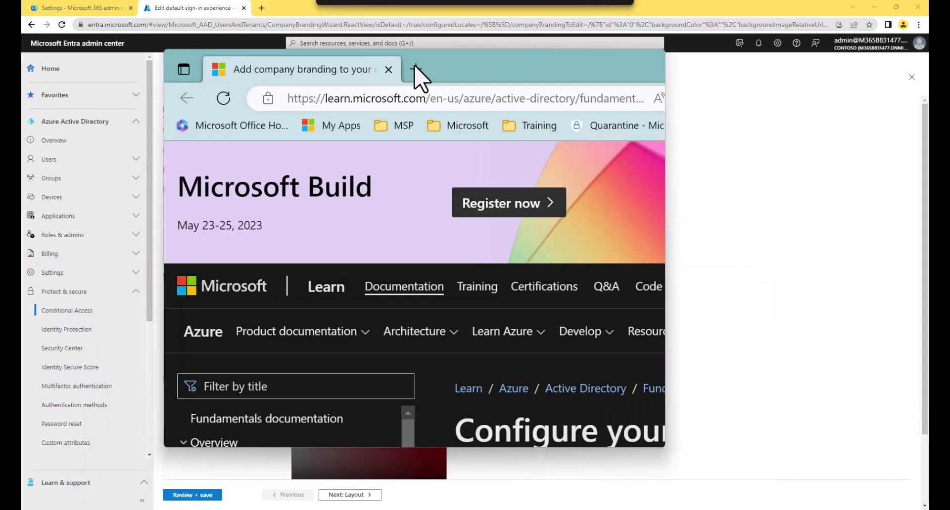
pyautogui.click(632, 59)
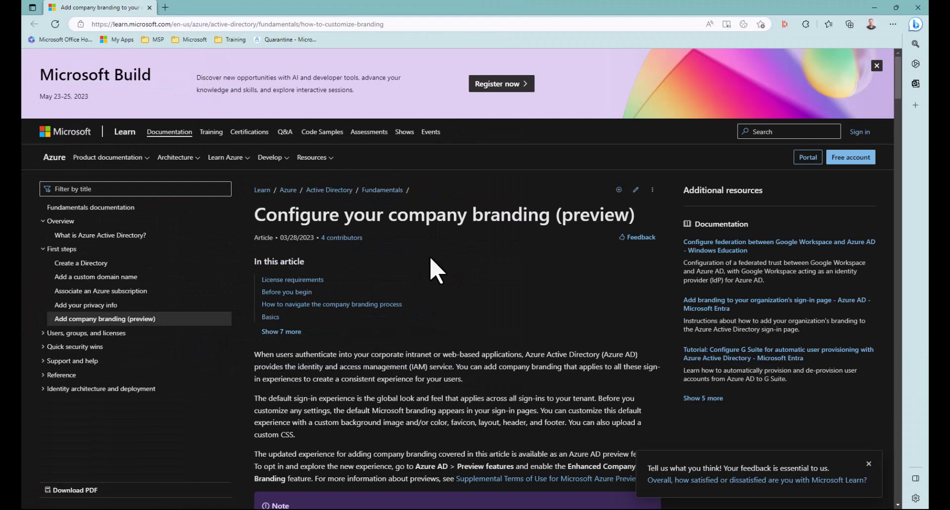
pyautogui.scroll(-8, 430, 273)
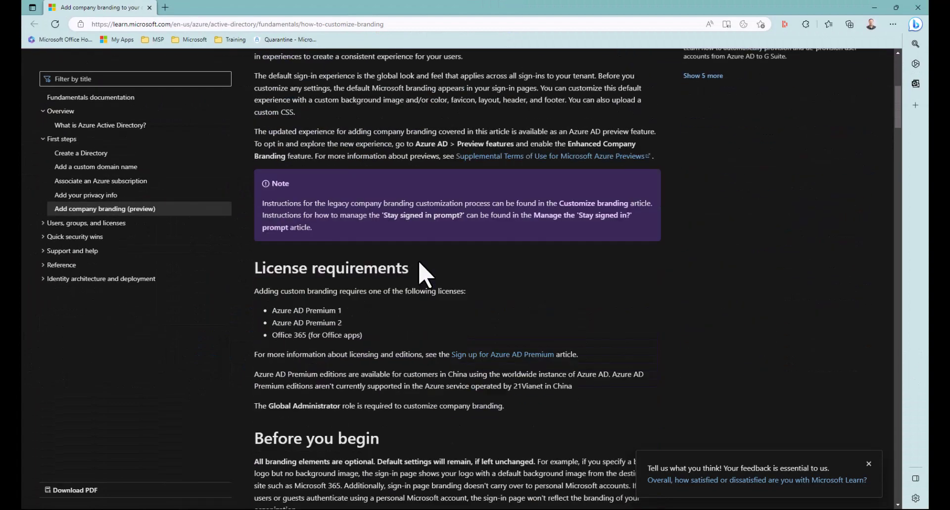
pyautogui.scroll(-7, 419, 270)
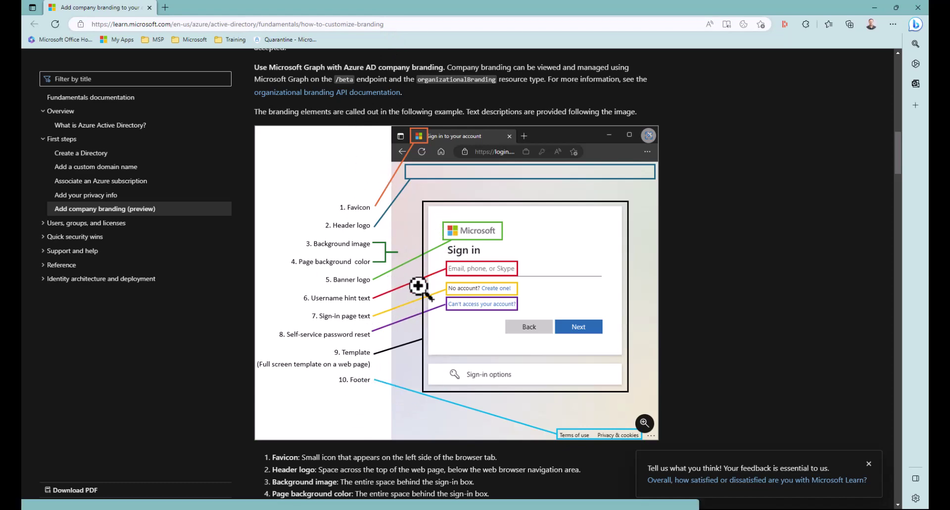
pyautogui.click(876, 9)
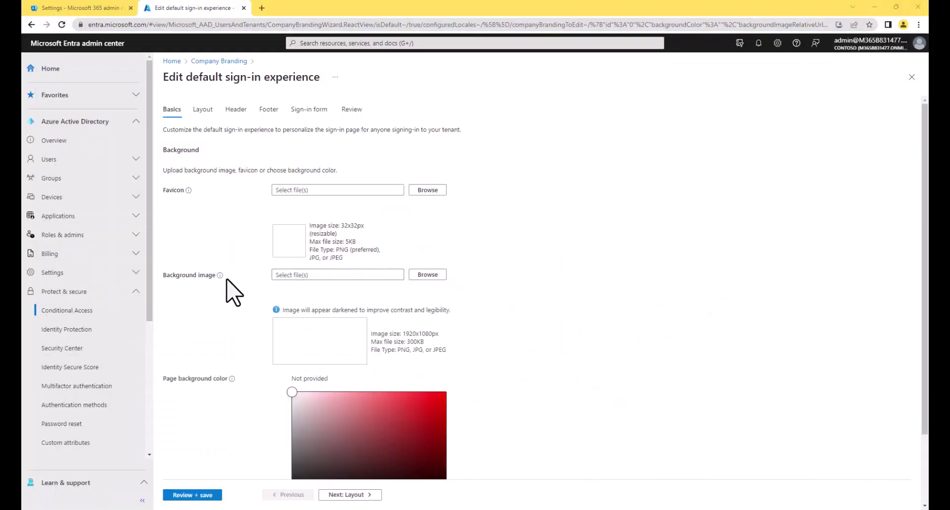
# Step: Upload CloudBackground-1920x1080.jpg as the default sign-in background image
pyautogui.moveTo(219, 276)
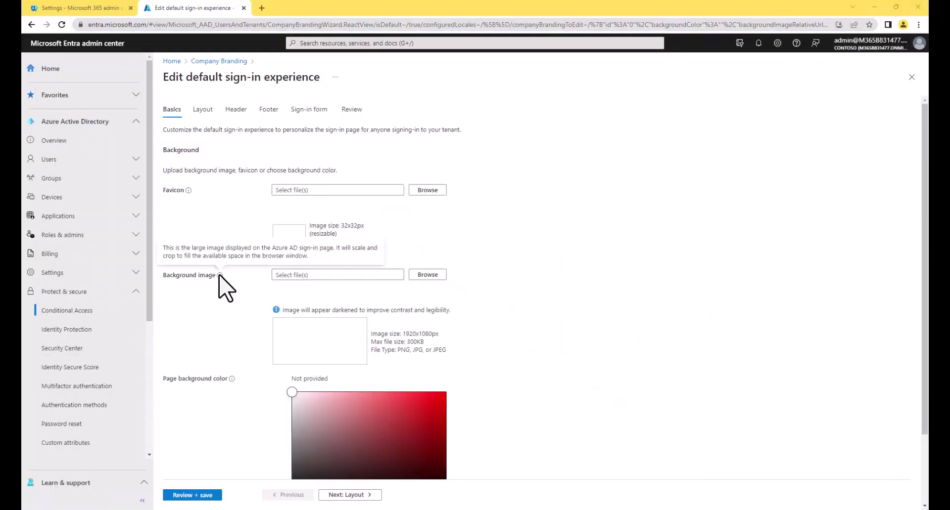
pyautogui.click(428, 275)
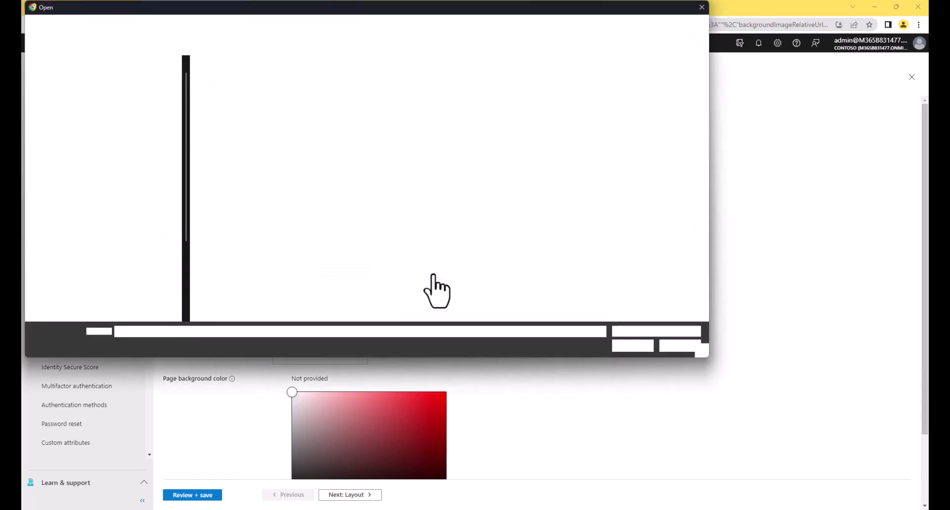
pyautogui.click(222, 114)
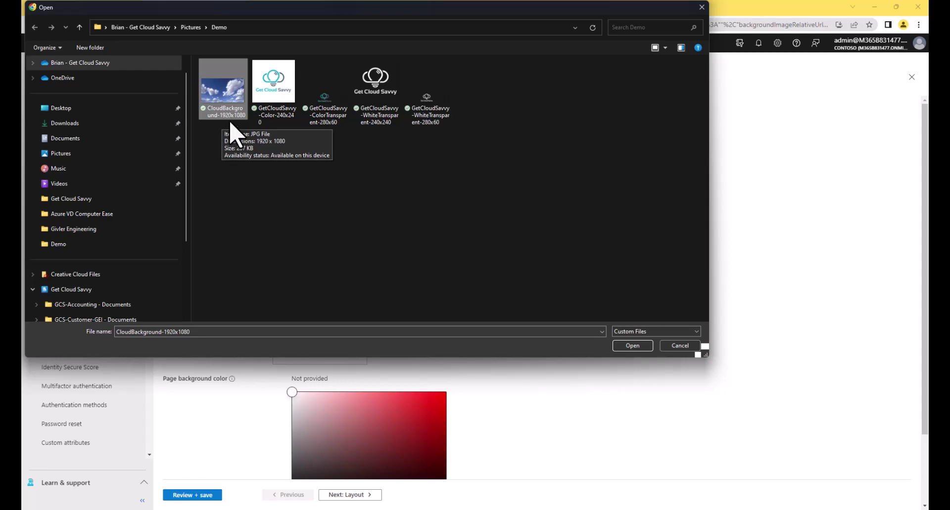
pyautogui.click(632, 346)
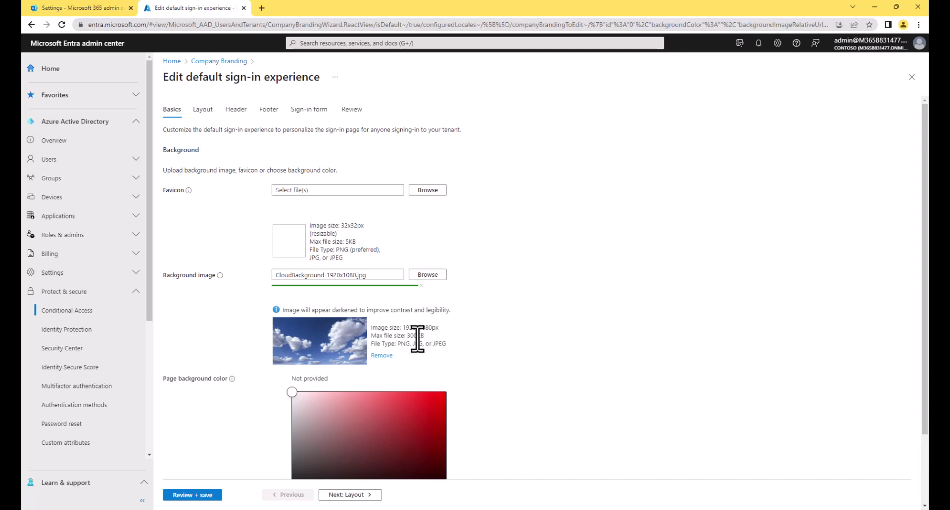
pyautogui.scroll(-1, 544, 303)
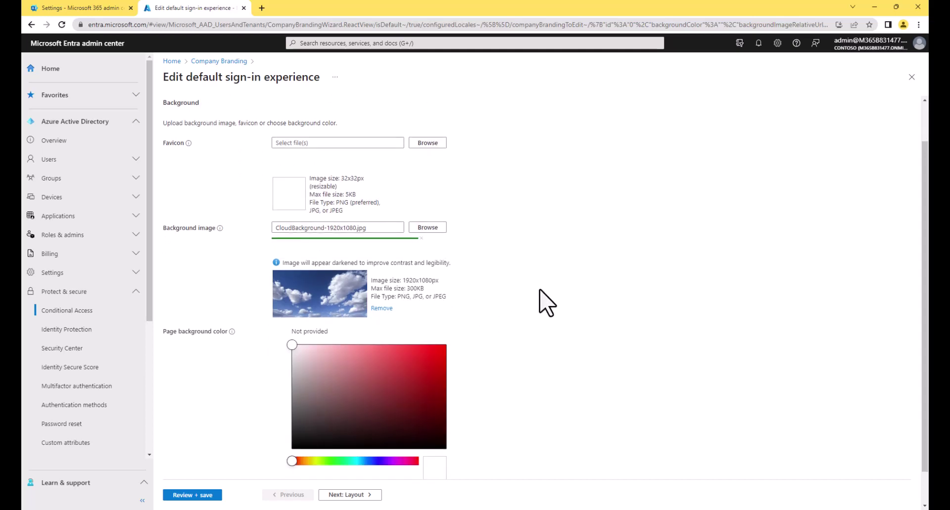
# Step: Advance the branding wizard through Layout, Header and Footer to the Sign-in form step
pyautogui.click(357, 496)
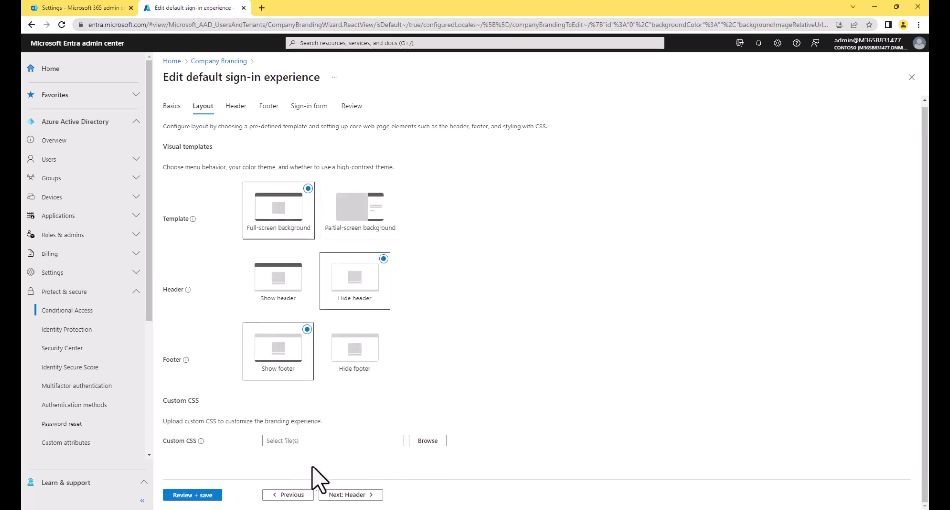
pyautogui.click(360, 496)
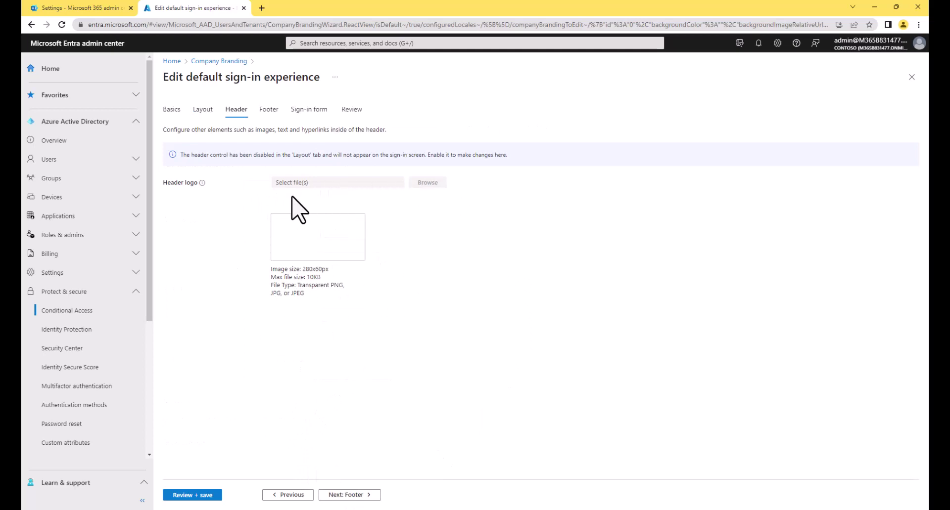
pyautogui.click(364, 495)
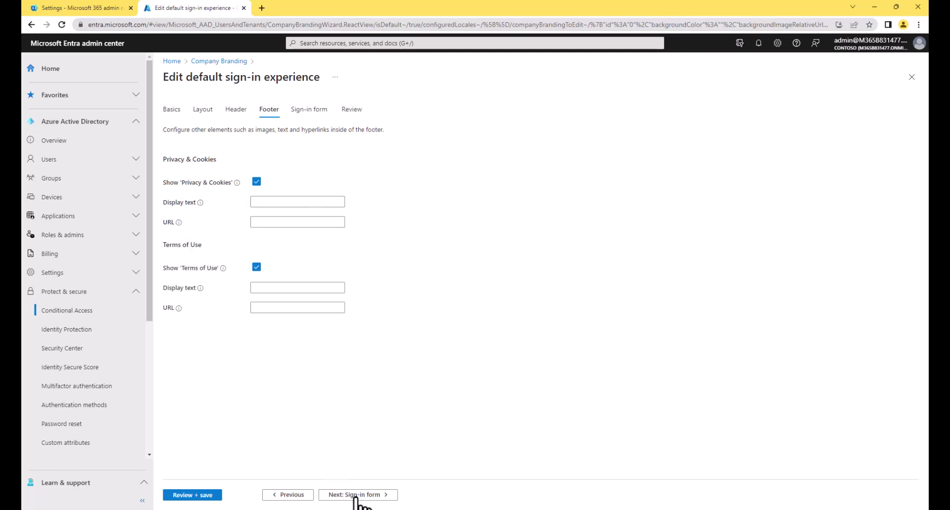
pyautogui.click(370, 496)
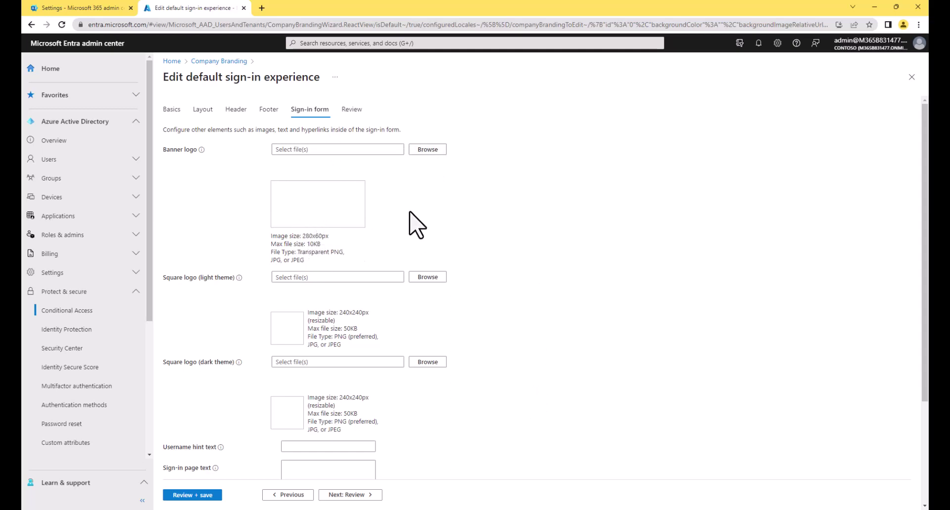
# Step: Upload GetCloudSavvy-ColorTransparent-280x60 as the banner logo
pyautogui.click(426, 151)
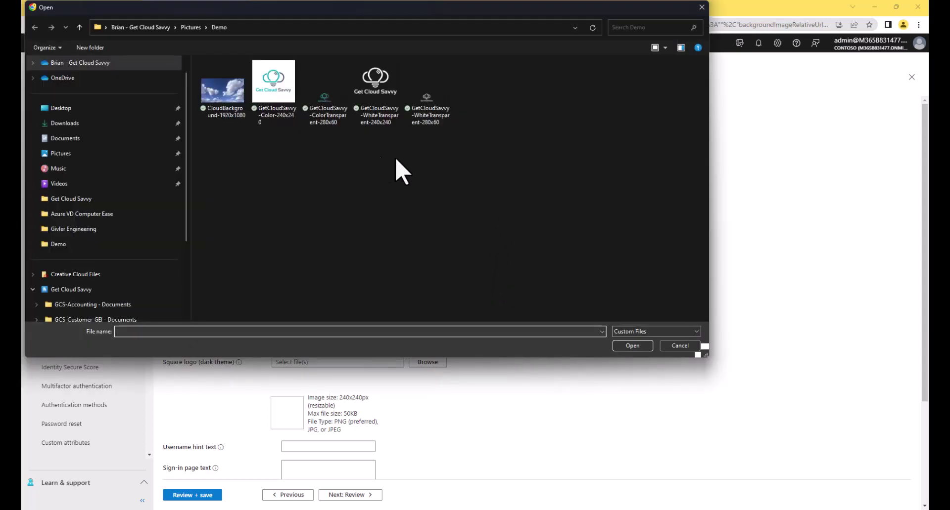
pyautogui.click(327, 104)
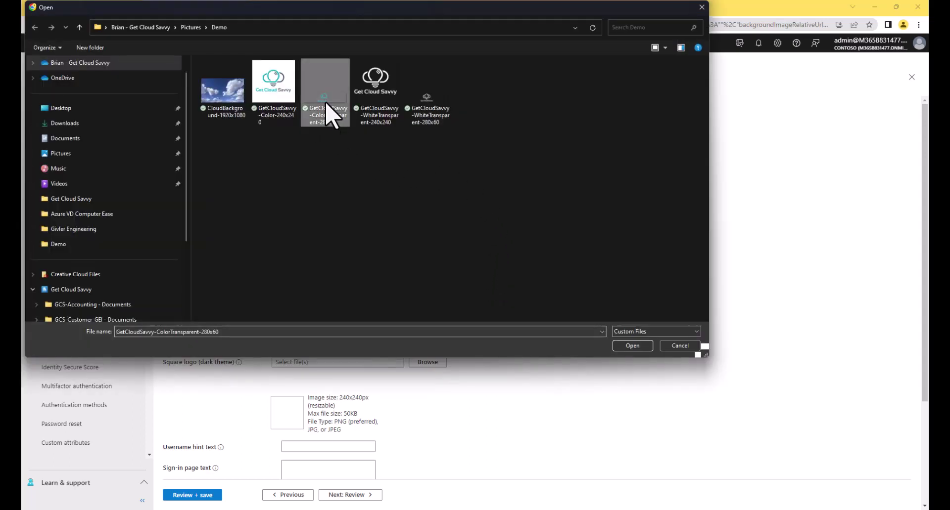
pyautogui.click(633, 346)
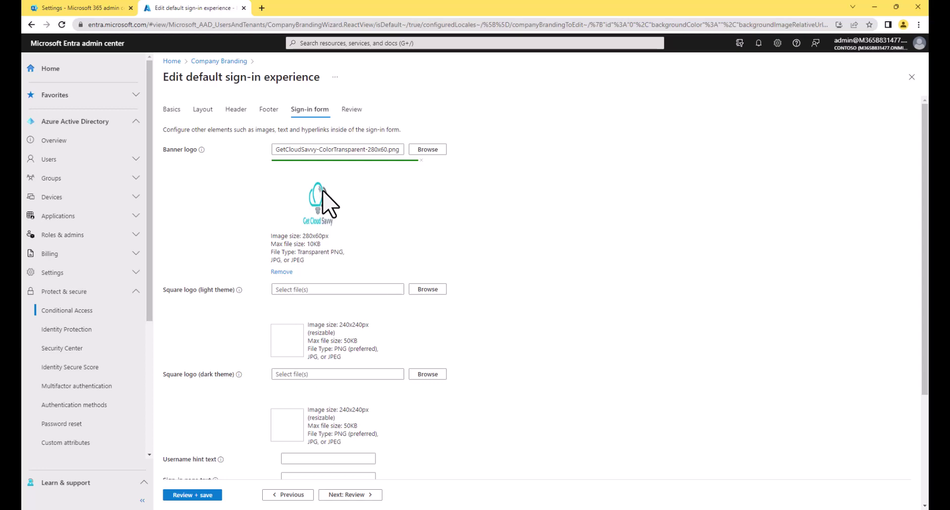
# Step: Upload GetCloudSavvy-Color-240x240 as the light-theme square logo and WhiteTransparent-240x240 as the dark-theme one
pyautogui.click(435, 290)
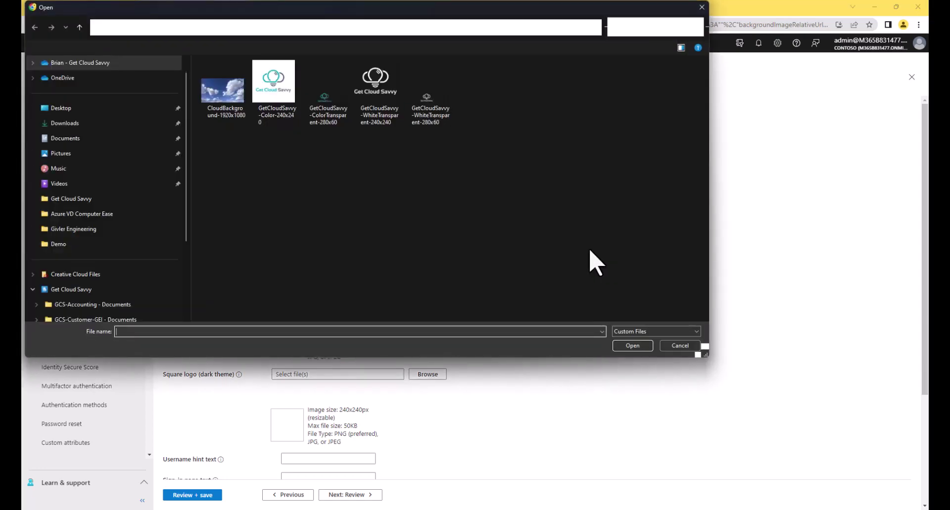
pyautogui.click(274, 97)
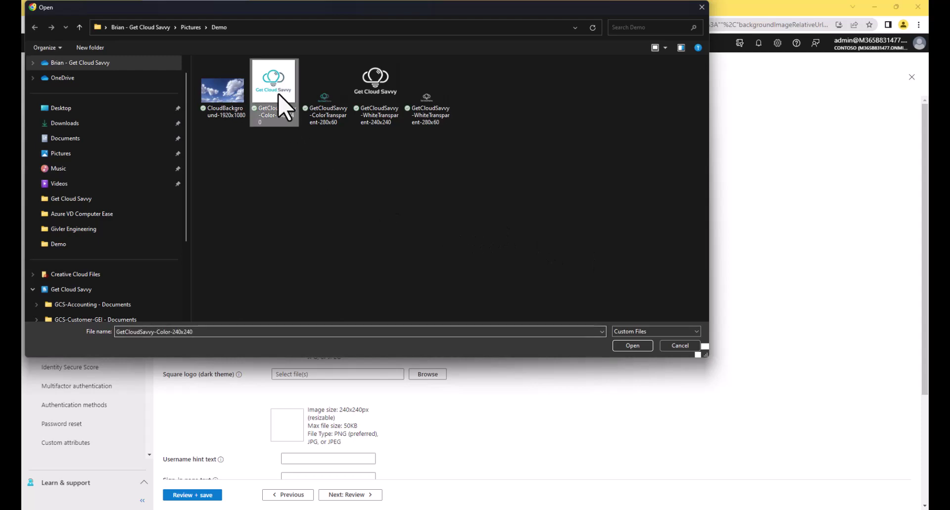
pyautogui.click(632, 346)
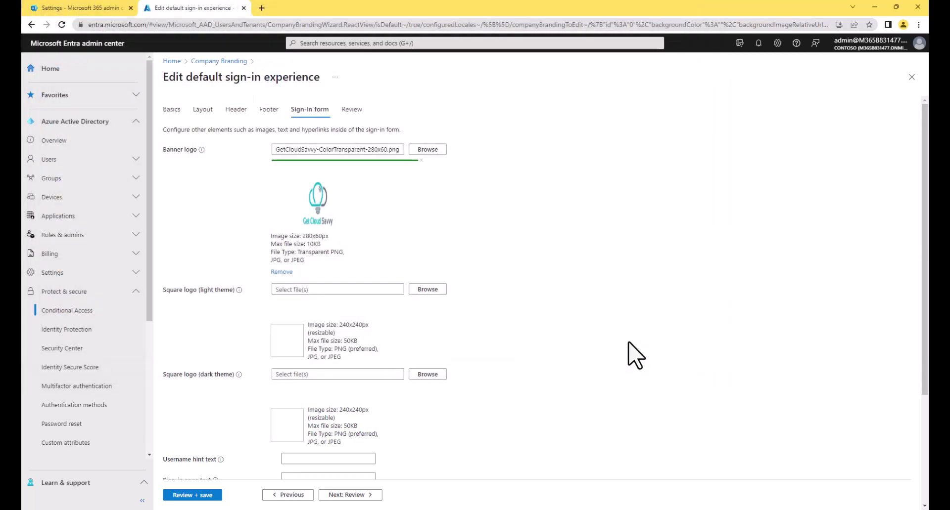
pyautogui.scroll(-1, 424, 424)
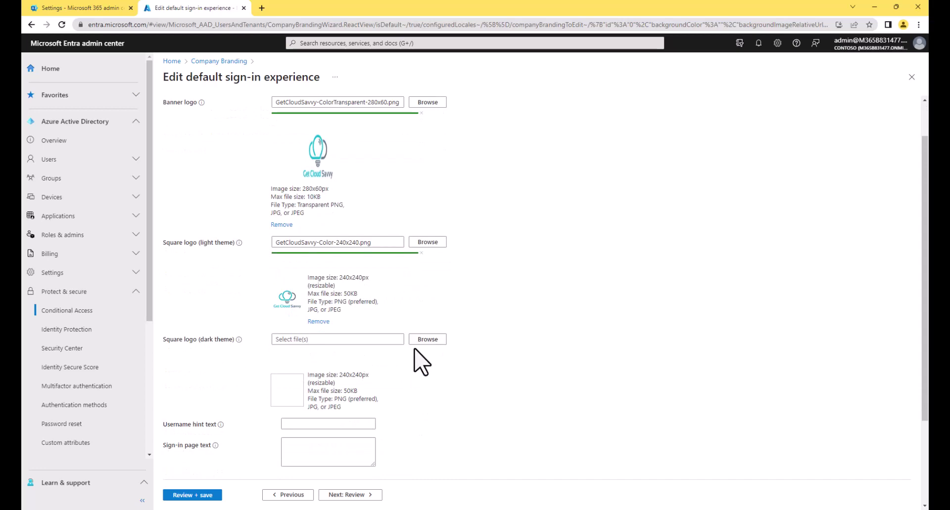
pyautogui.click(428, 340)
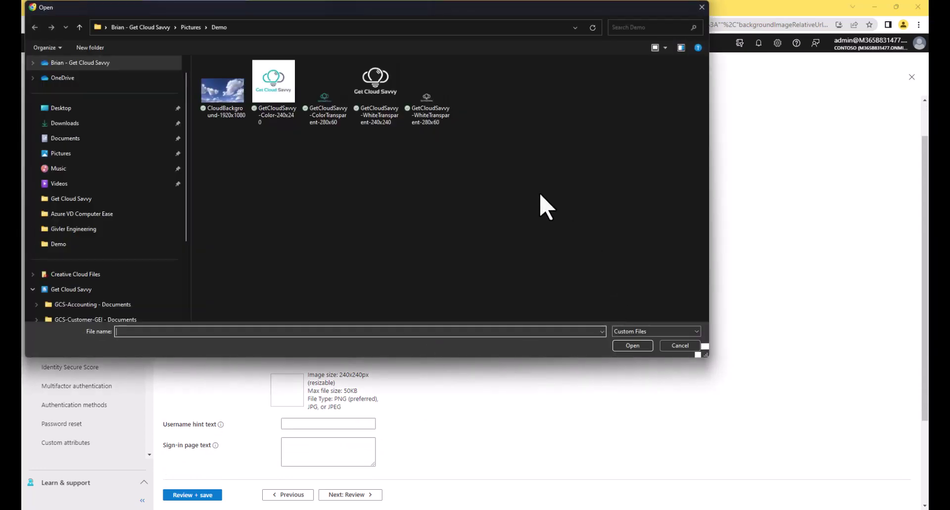
pyautogui.click(370, 112)
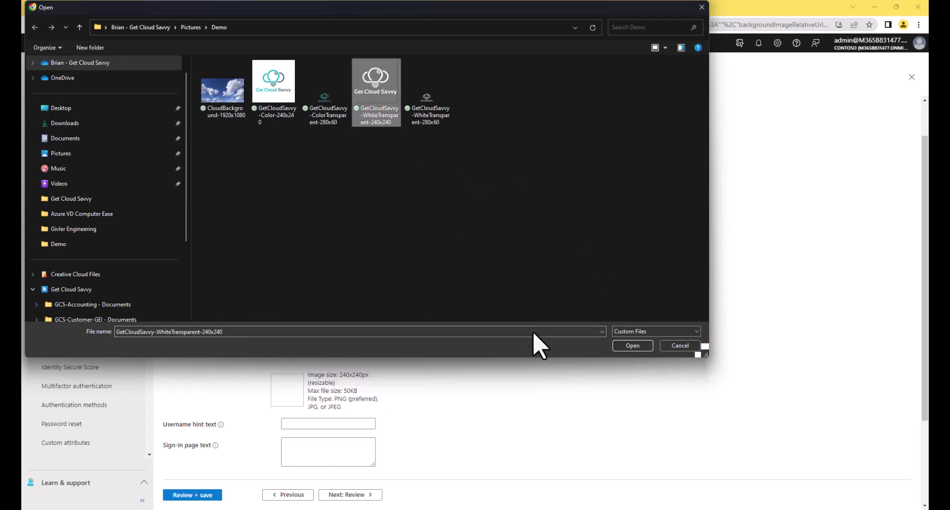
pyautogui.click(628, 345)
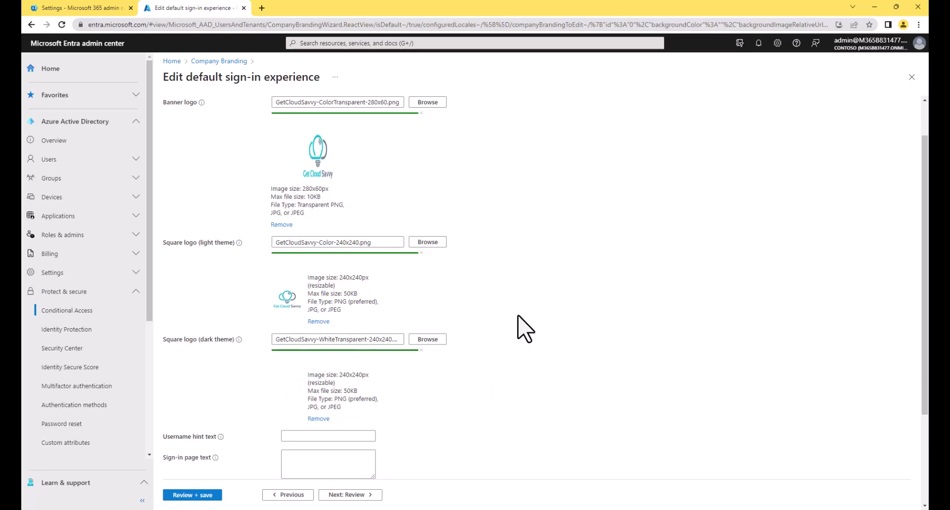
pyautogui.scroll(-2, 524, 329)
# Step: Paste the authorized-use-only privacy disclaimer into the Sign-in page text field
pyautogui.click(324, 368)
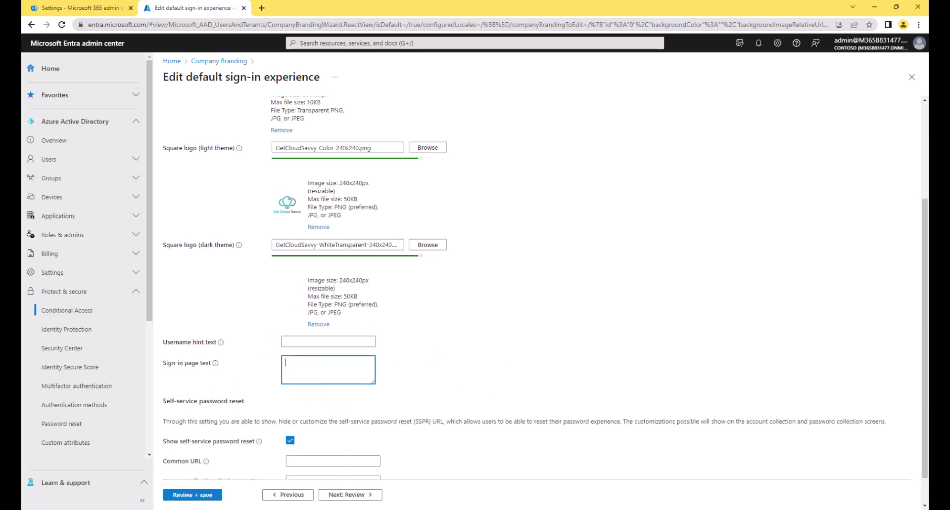
pyautogui.click(311, 366)
pyautogui.hotkey('ctrl', 'v')
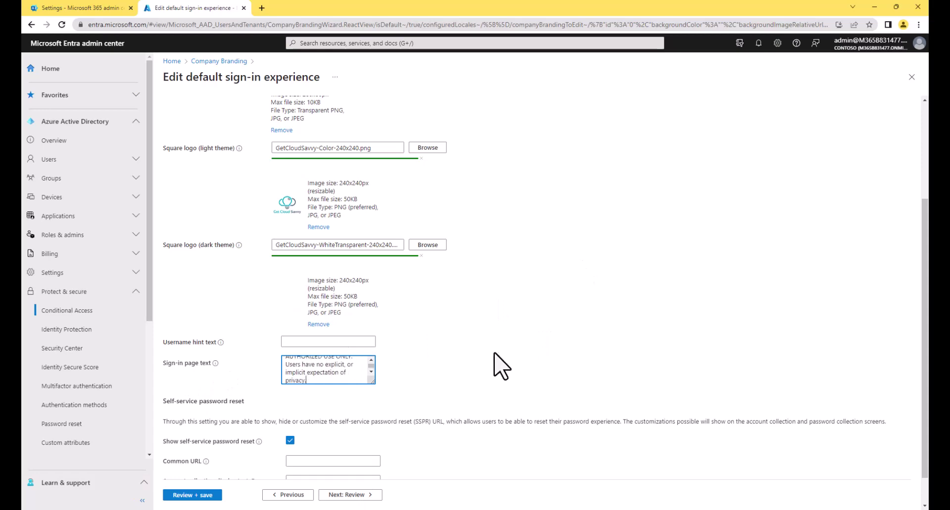
# Step: Check the Review summary and save the default sign-in branding
pyautogui.click(355, 495)
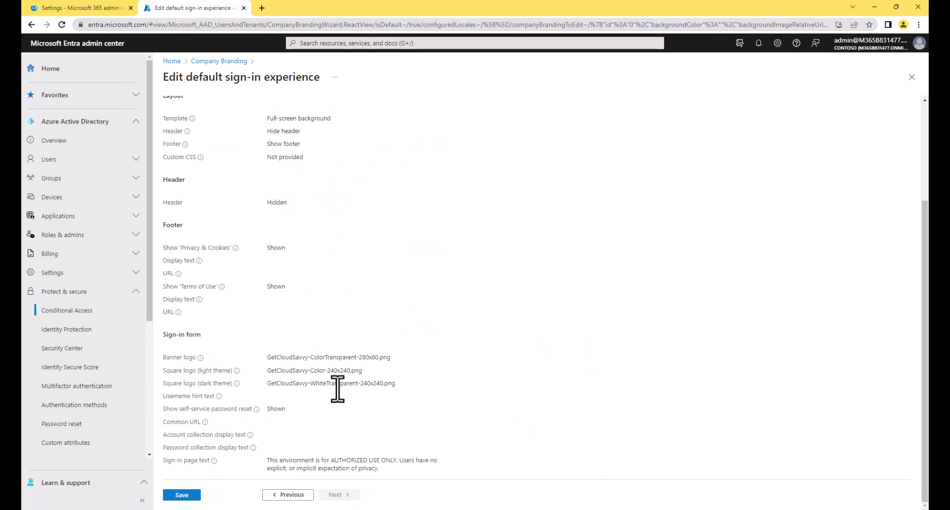
pyautogui.scroll(3, 337, 402)
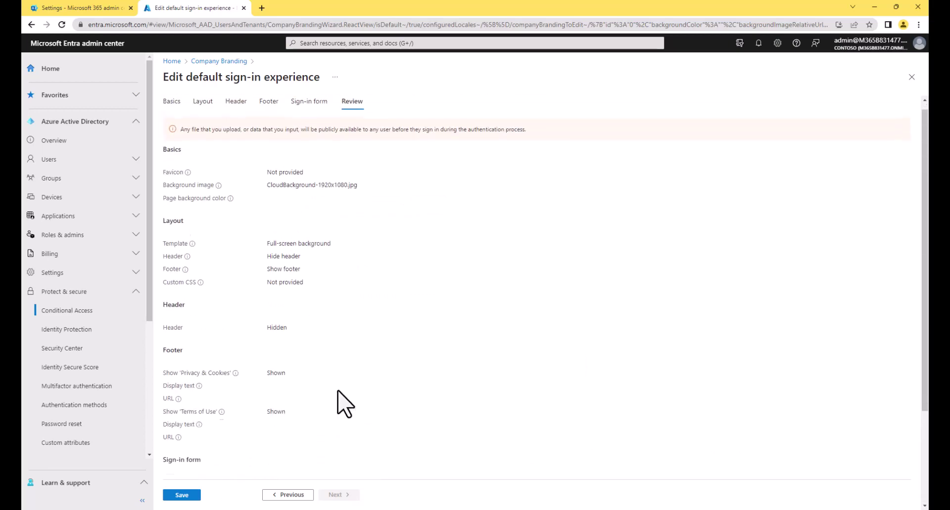
pyautogui.scroll(-3, 337, 403)
pyautogui.click(181, 495)
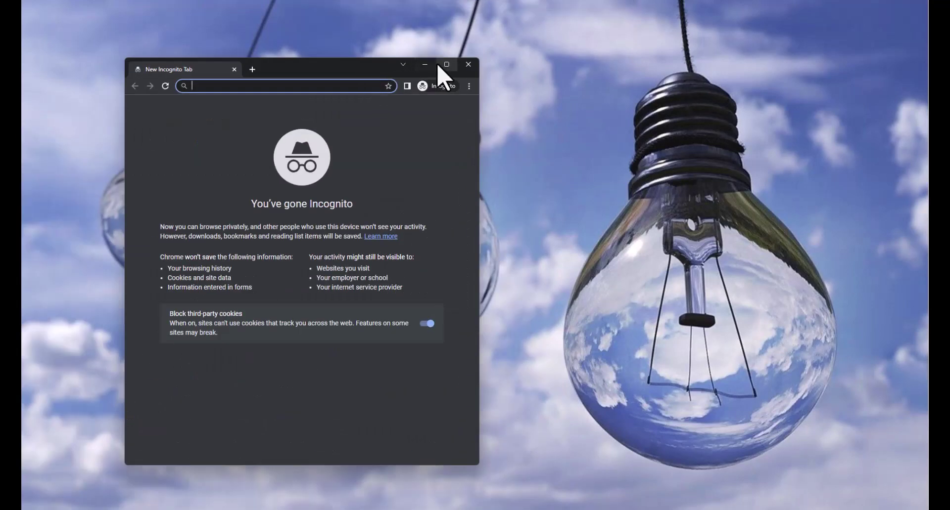
# Step: Load office.com/signin in the maximized incognito window and submit the user's e-mail address
pyautogui.click(447, 65)
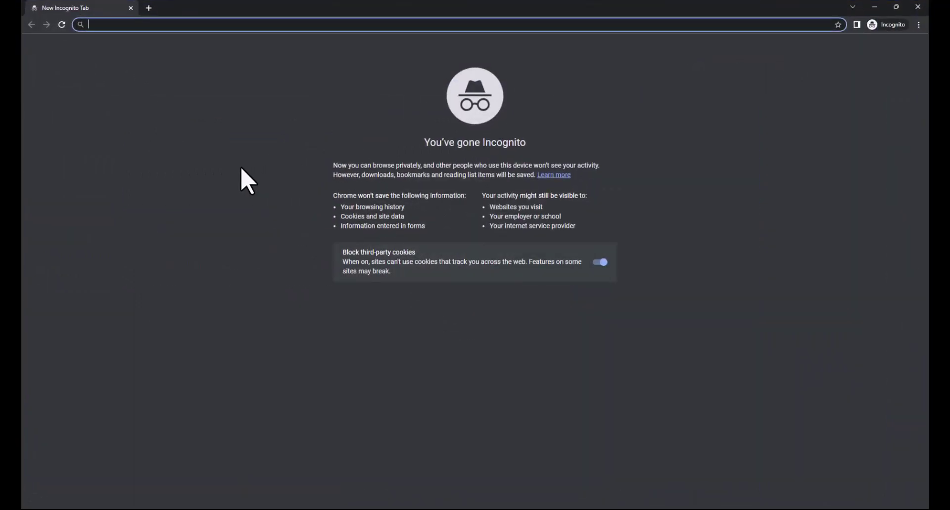
pyautogui.write('office.com')
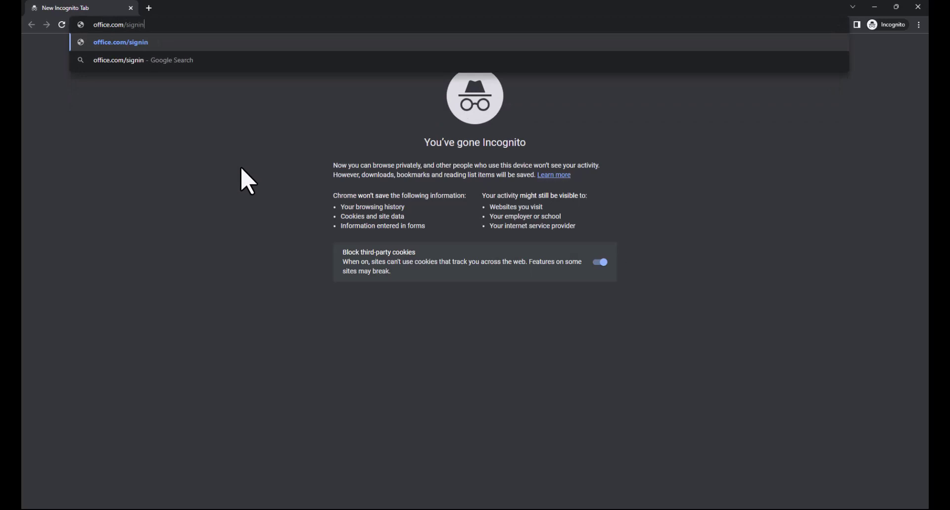
pyautogui.write('/signin')
pyautogui.press('Return')
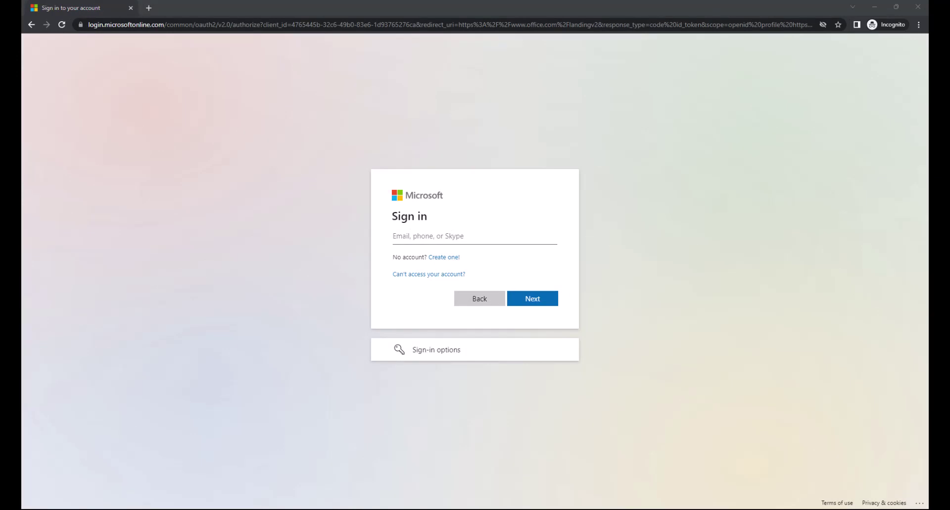
pyautogui.click(398, 237)
pyautogui.hotkey('ctrl', 'v')
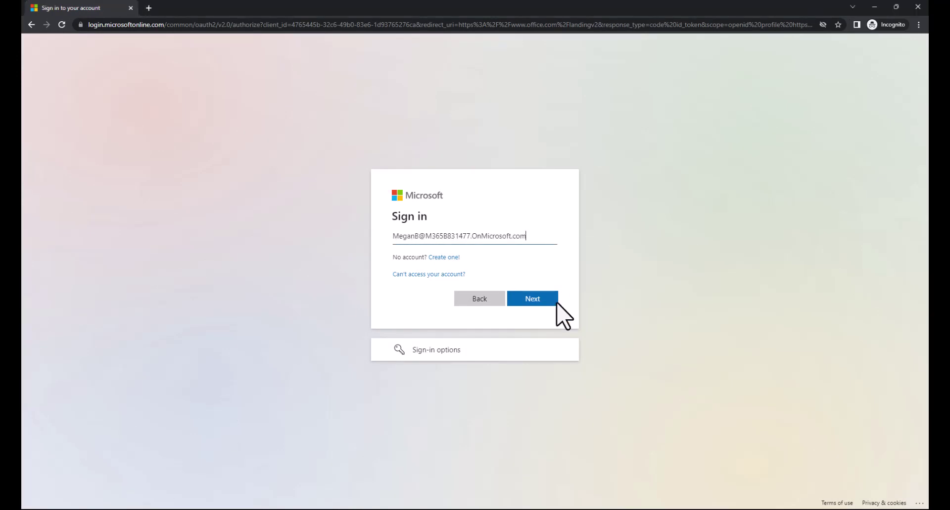
pyautogui.click(538, 303)
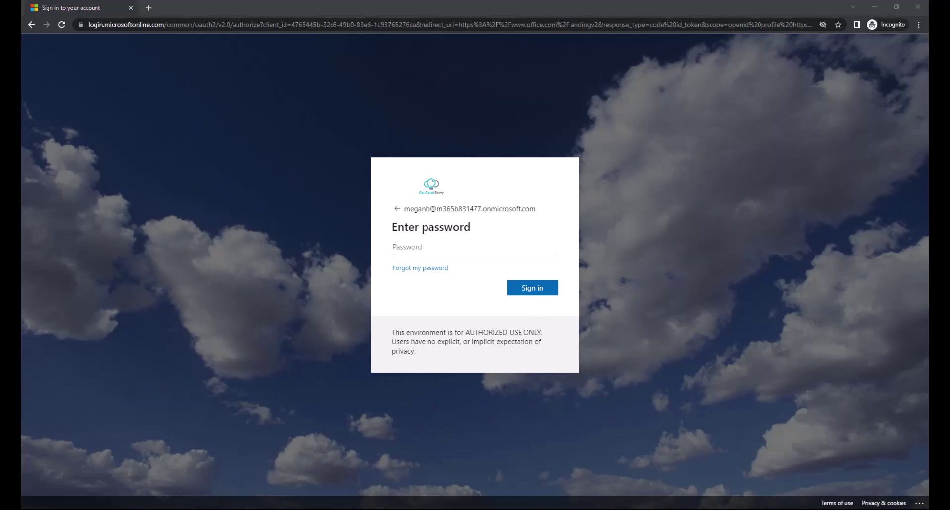
# Step: Paste the account password into the branded sign-in page's Password field
pyautogui.click(420, 241)
pyautogui.click(414, 246)
pyautogui.hotkey('ctrl', 'v')
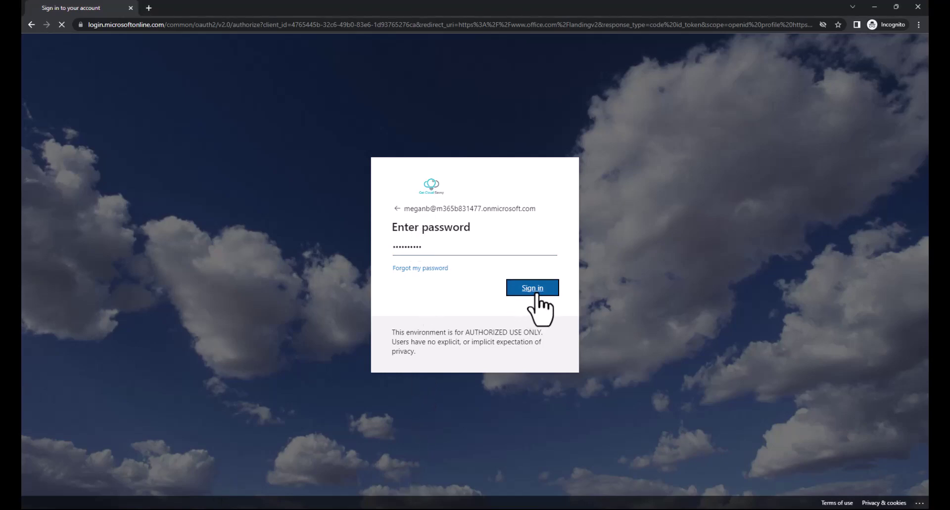